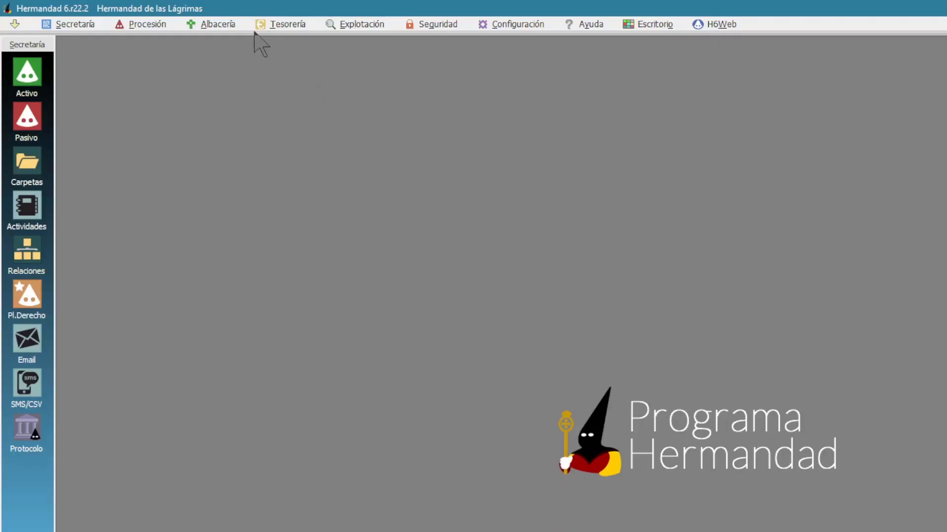
Examine the first member's fee settings with the 182 exclusion, current receipts and receipt history, and close the record.
click(340, 205)
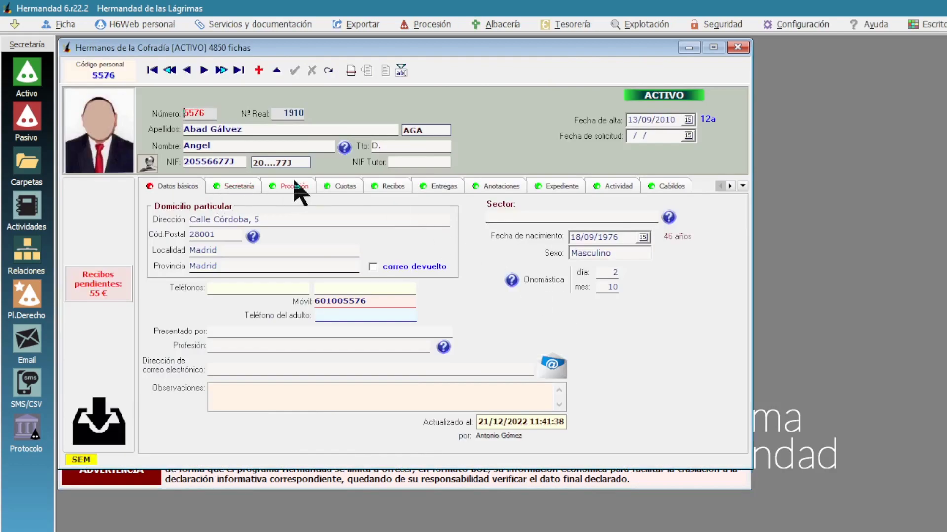
click(345, 189)
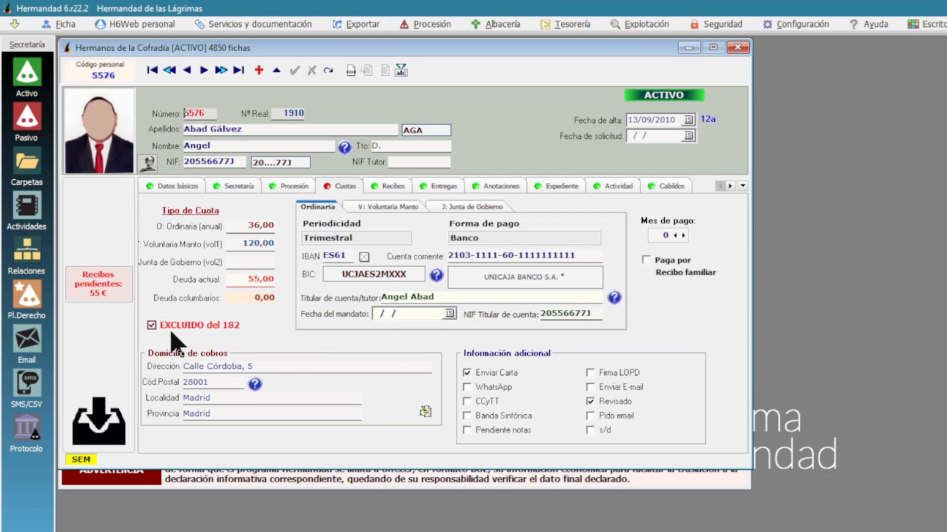
mouse_move(225, 335)
click(389, 187)
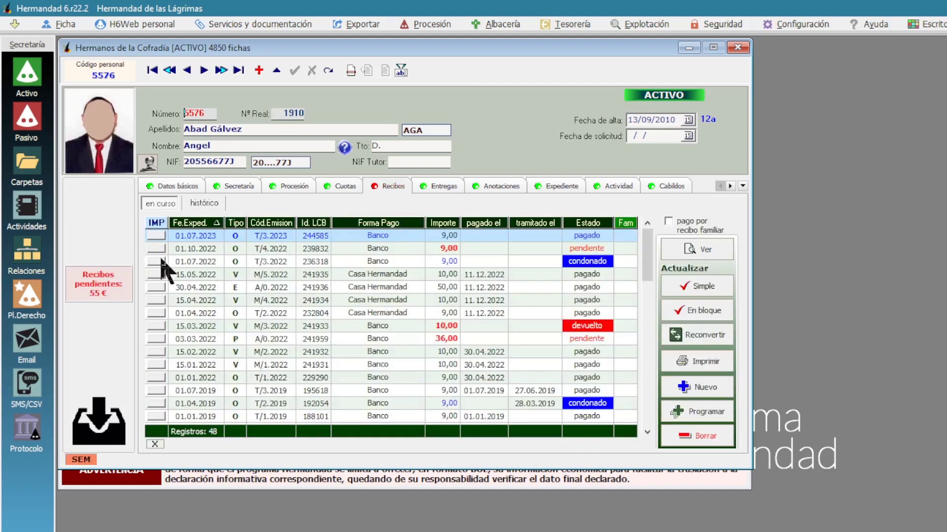
click(202, 205)
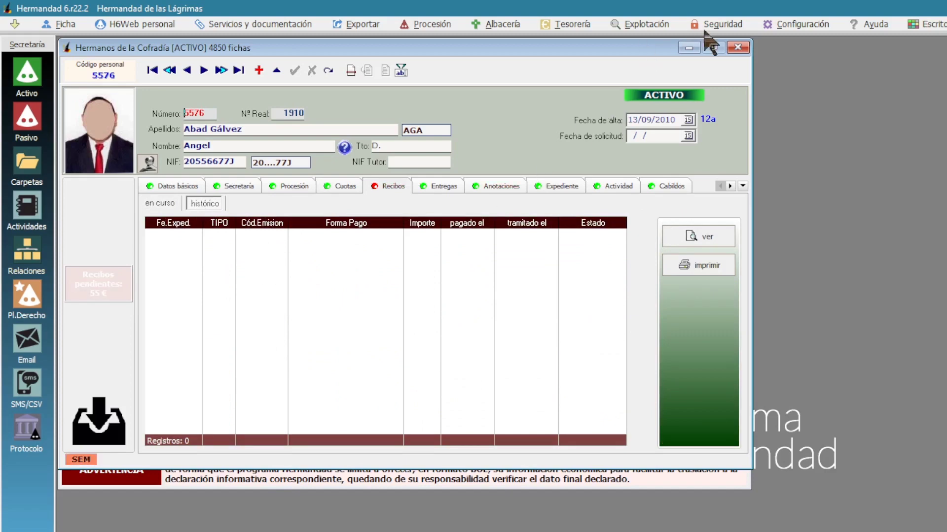
click(738, 47)
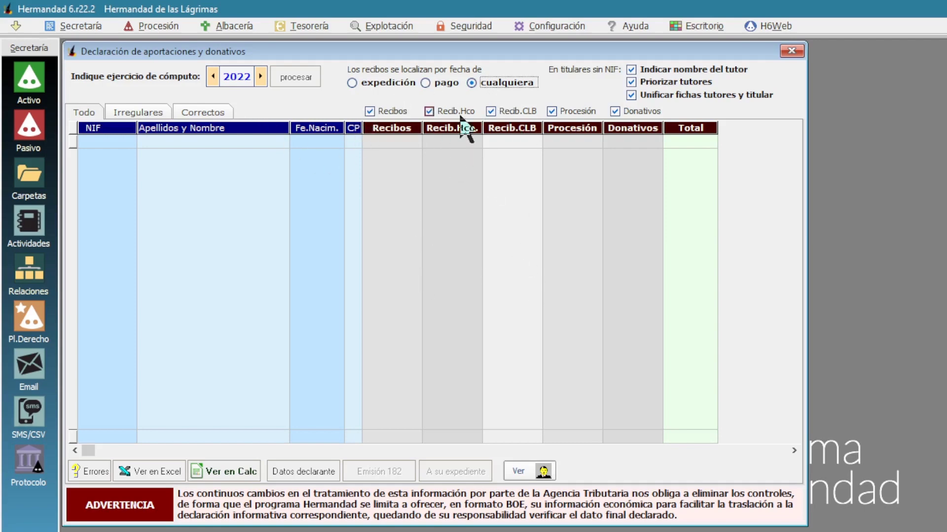
Try locating the declaration's receipts by expedición date and by pago date.
click(389, 83)
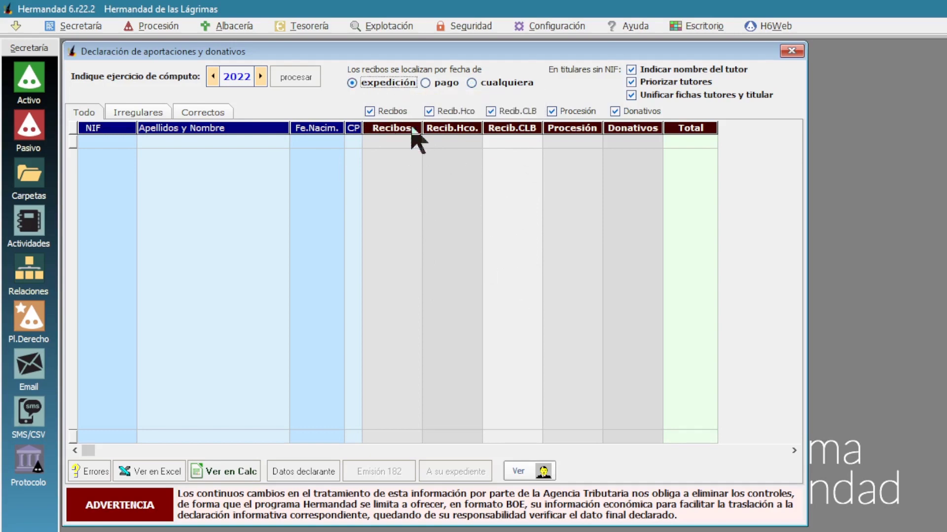
click(436, 84)
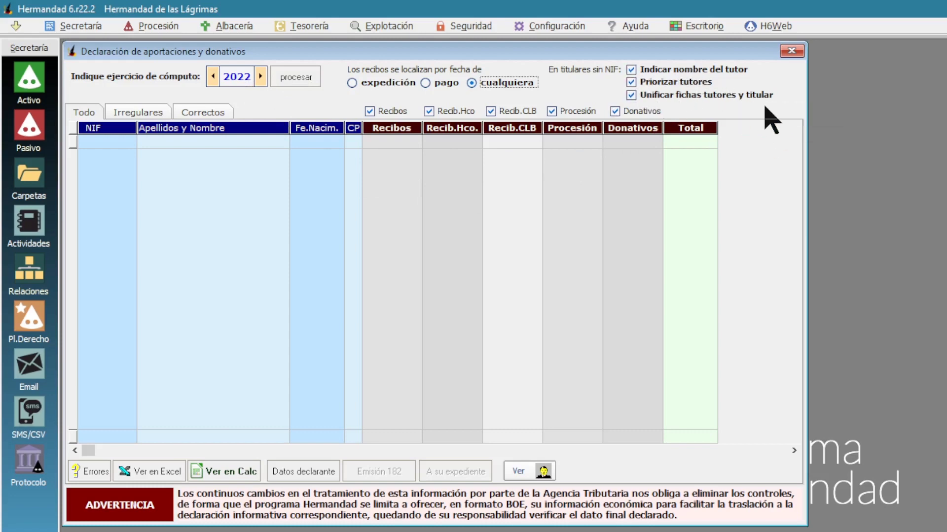
Search the active members and open the tenth record listed in the locator.
click(28, 78)
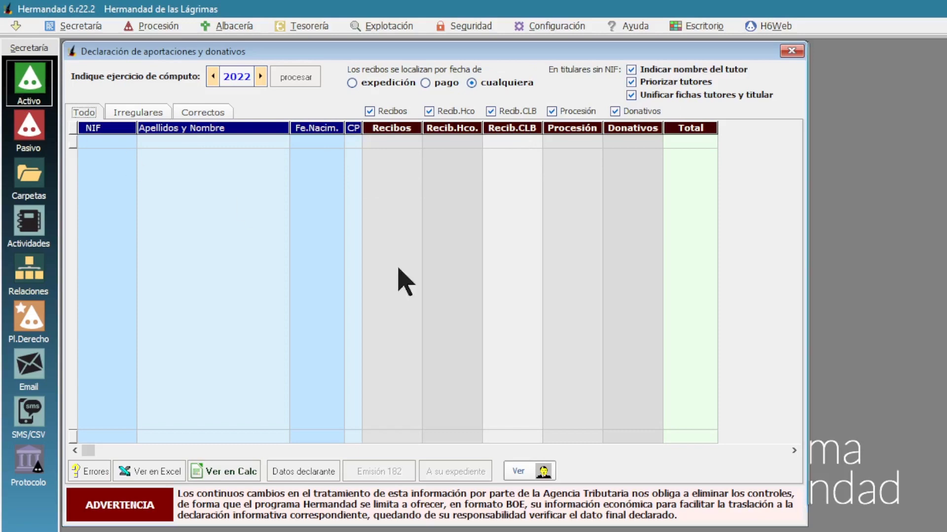
click(880, 285)
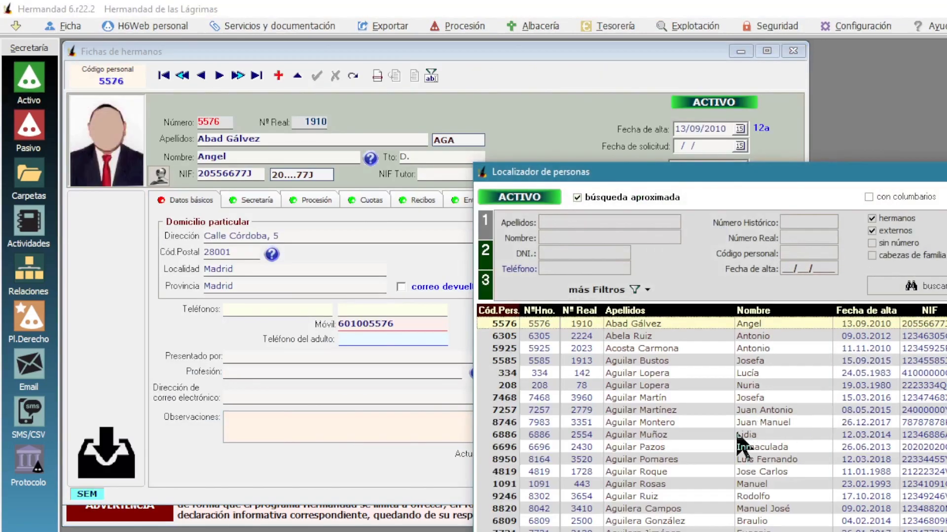
double_click(738, 434)
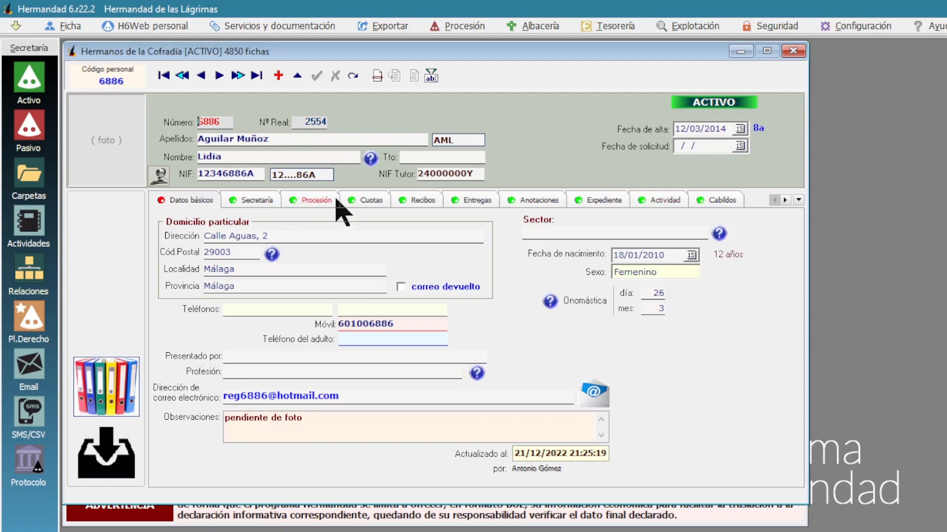
Examine the member's NIF, first name, surnames and NIF Tutor in the record header.
drag(256, 179, 119, 180)
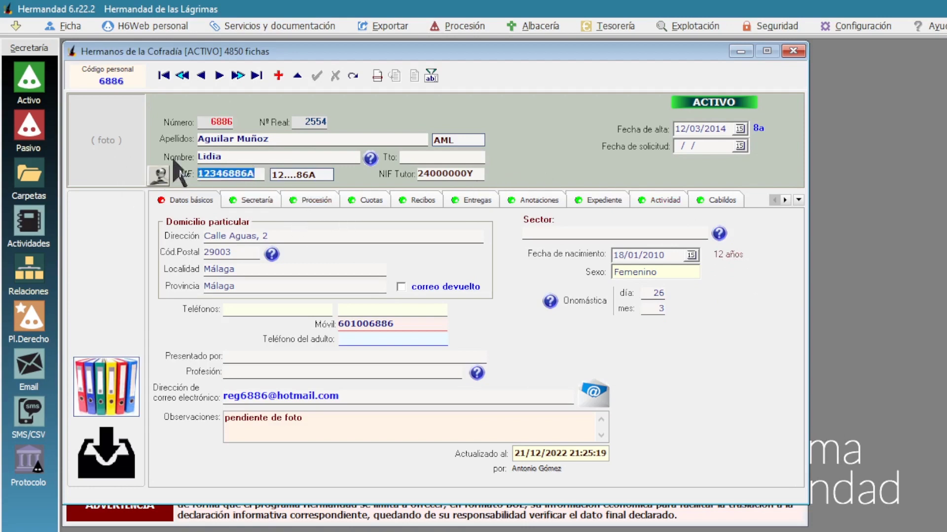
drag(276, 137, 54, 116)
drag(227, 155, 136, 160)
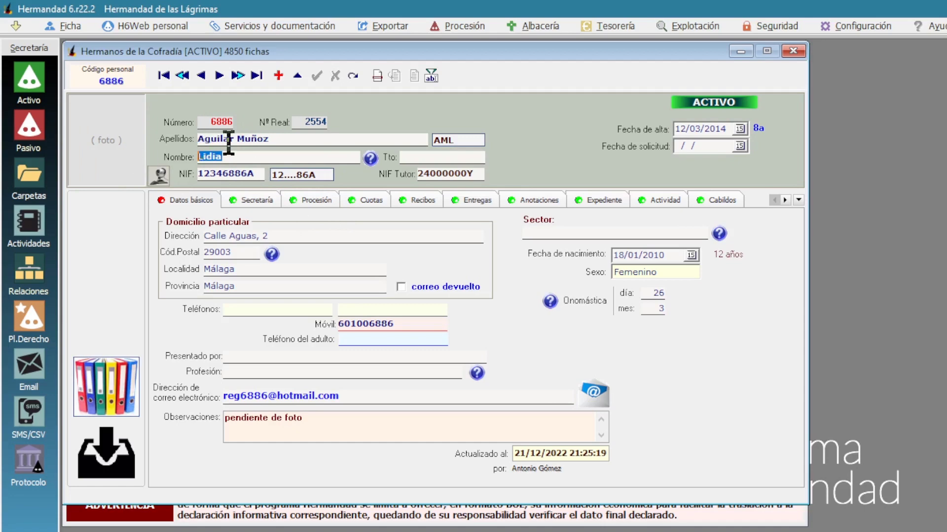
drag(268, 139, 153, 154)
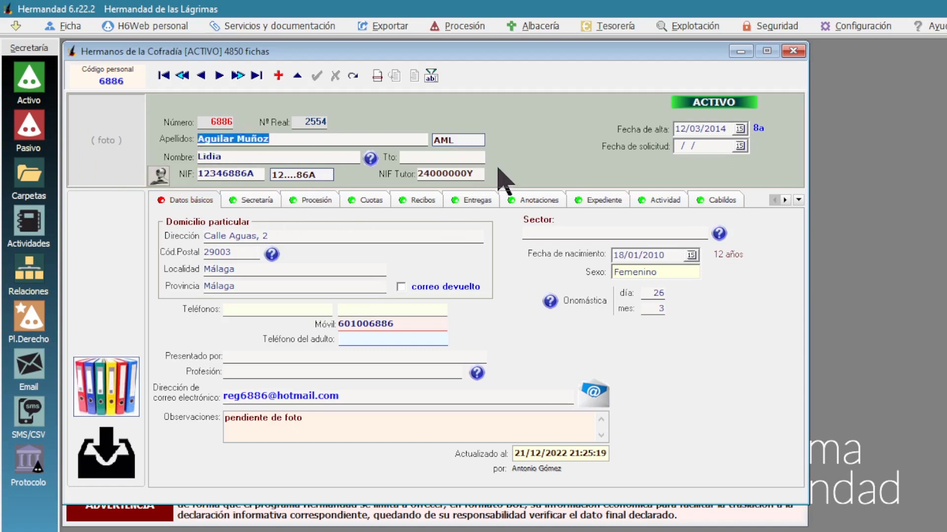
click(476, 173)
drag(475, 174, 256, 162)
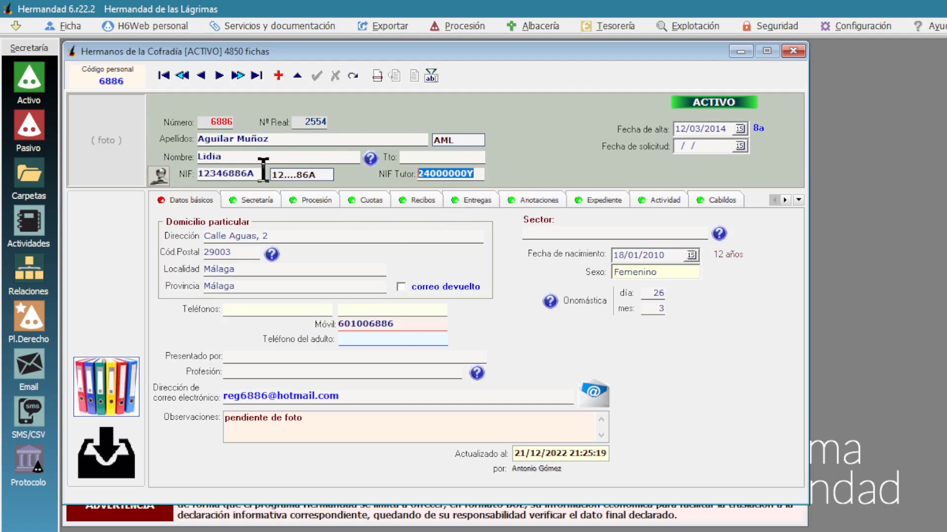
View the member's fee data and check the account holder's name and NIF against the NIF Tutor.
click(371, 202)
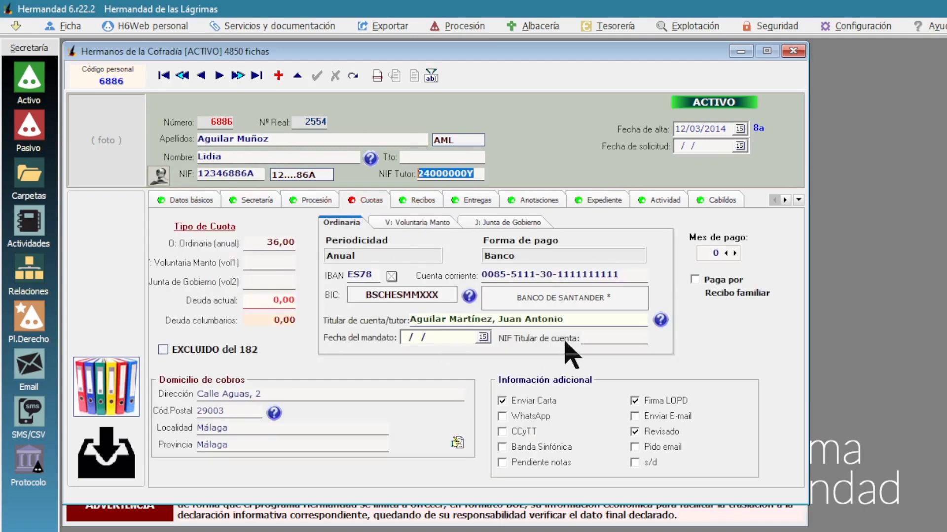
click(590, 324)
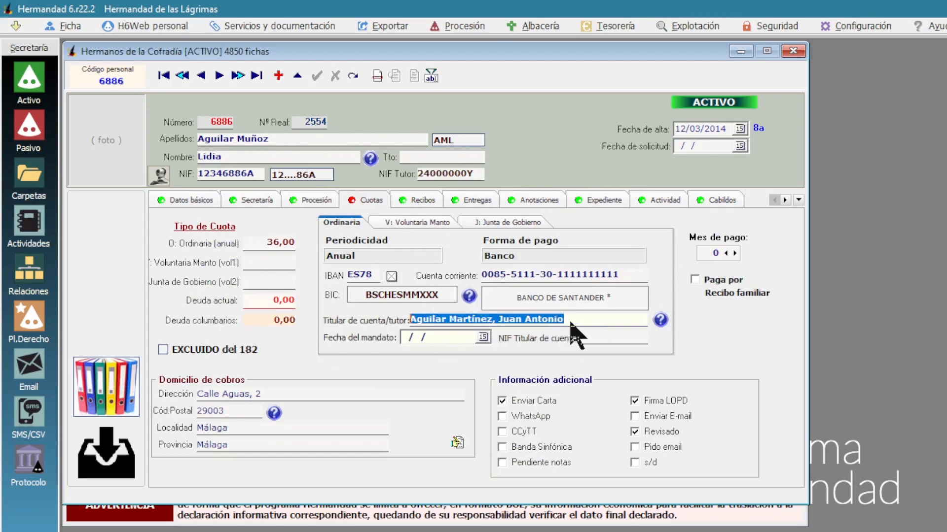
click(573, 323)
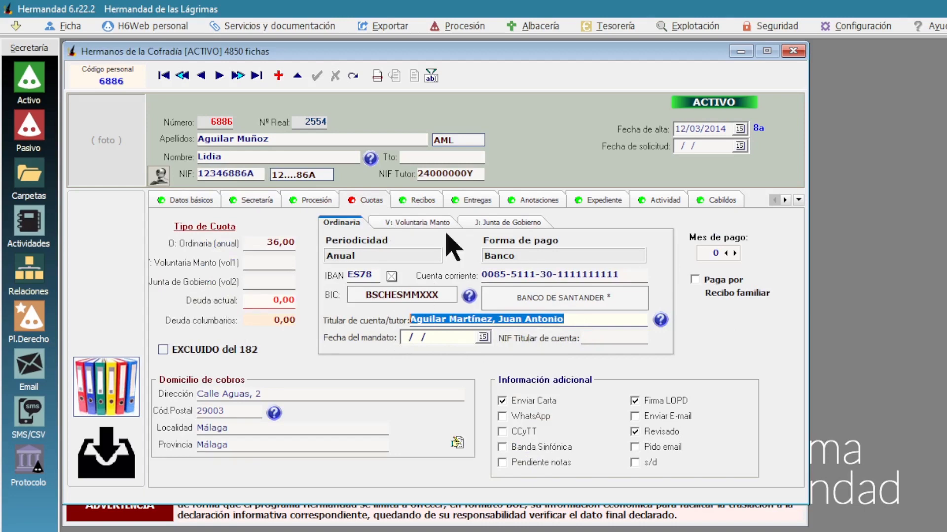
click(476, 171)
double_click(474, 173)
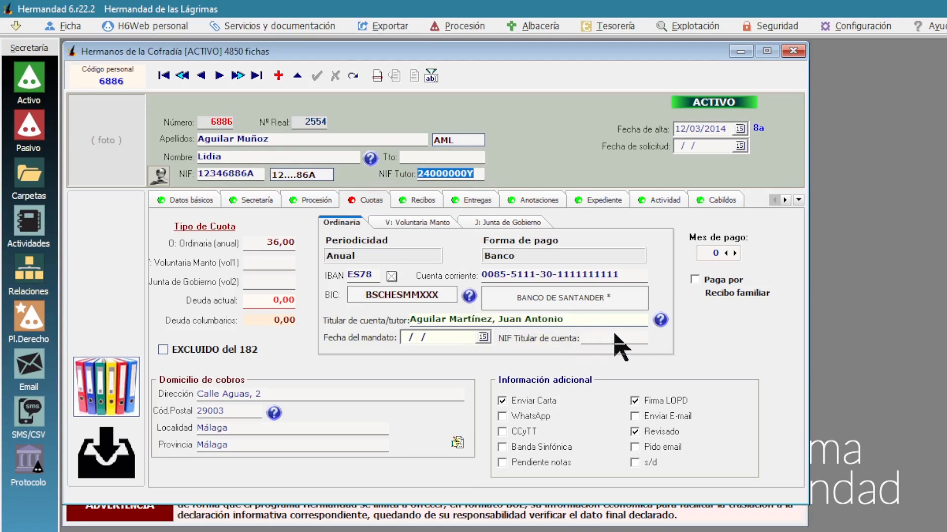
click(562, 321)
click(582, 339)
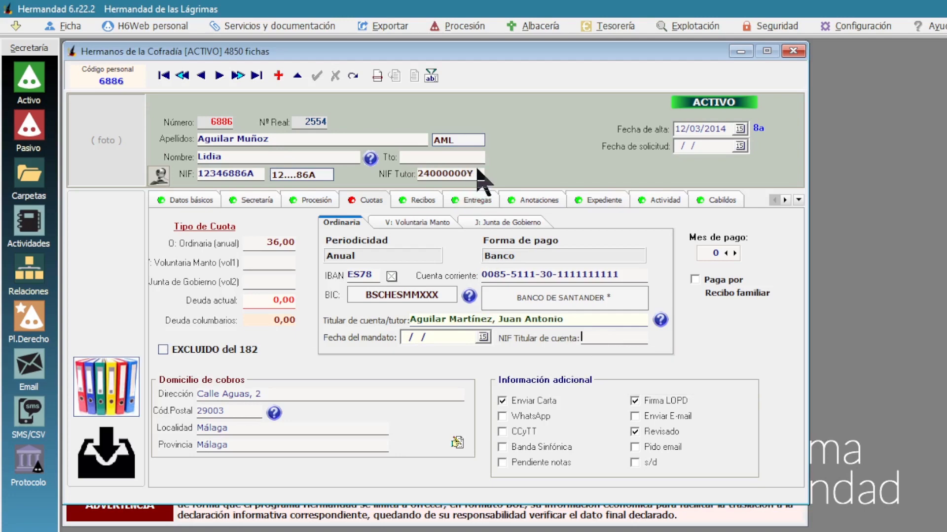
Compare the account holder's name and NIF fields with the member's surnames and first name, and close the record.
drag(566, 319, 326, 307)
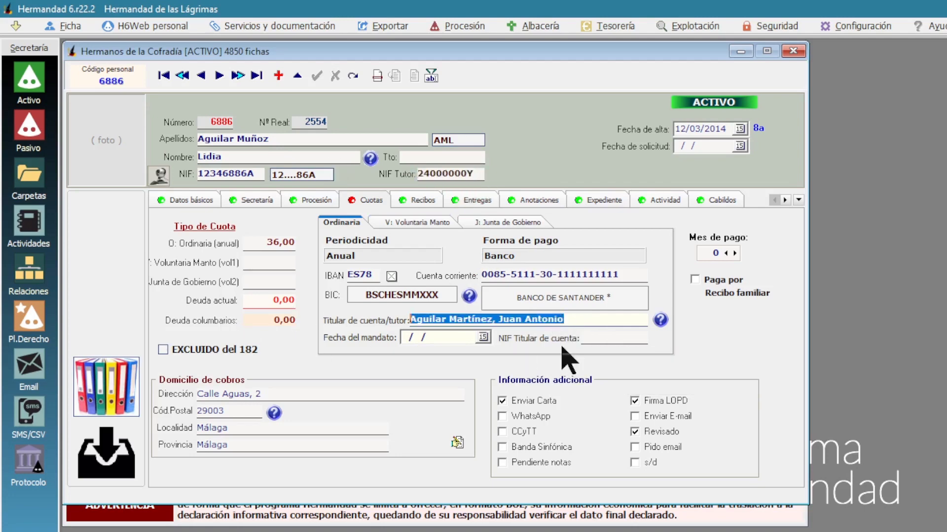
click(590, 339)
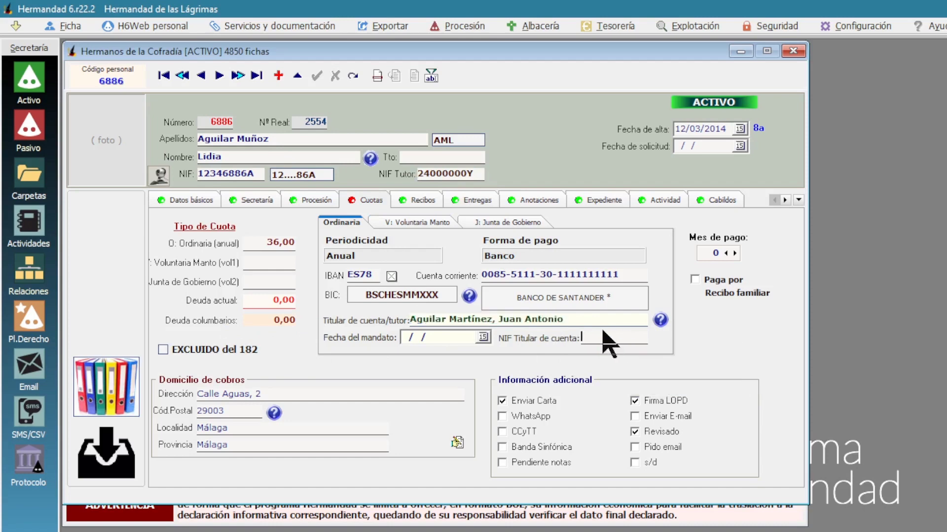
click(572, 319)
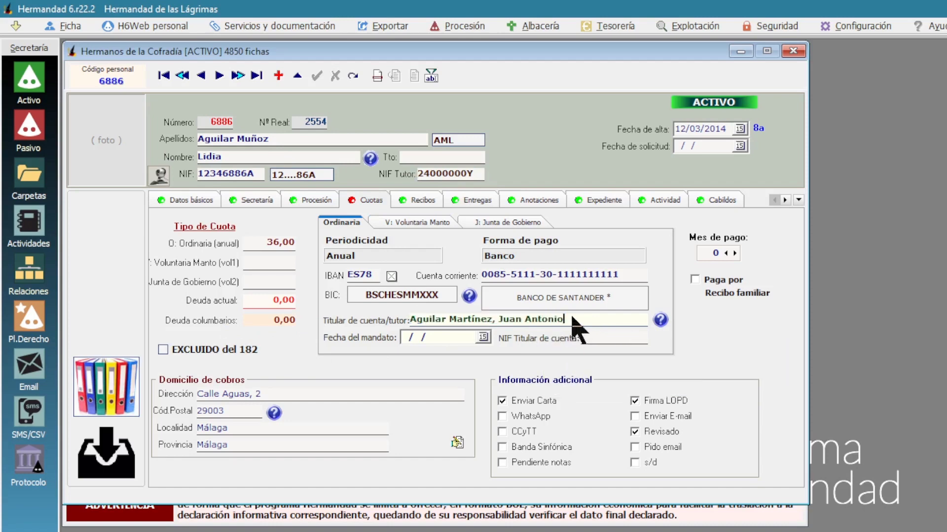
key(shift+Home)
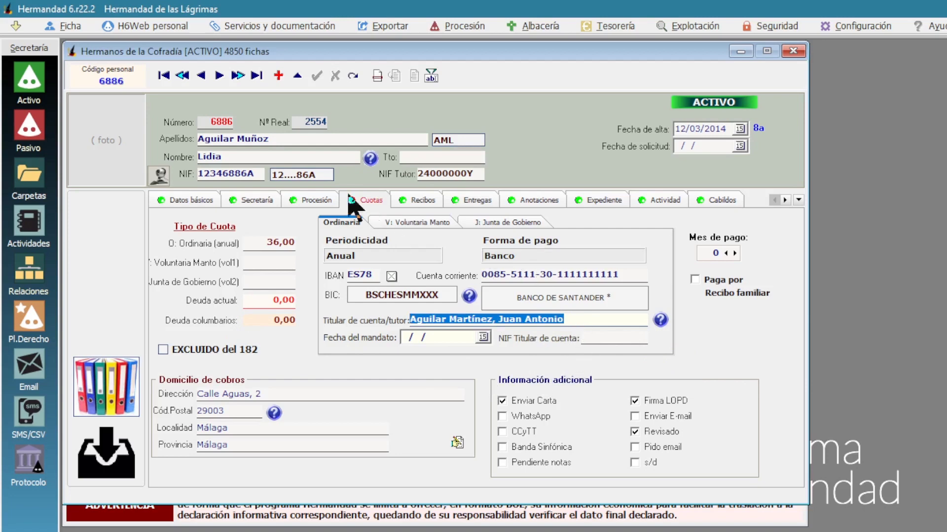
drag(269, 139, 198, 137)
double_click(212, 157)
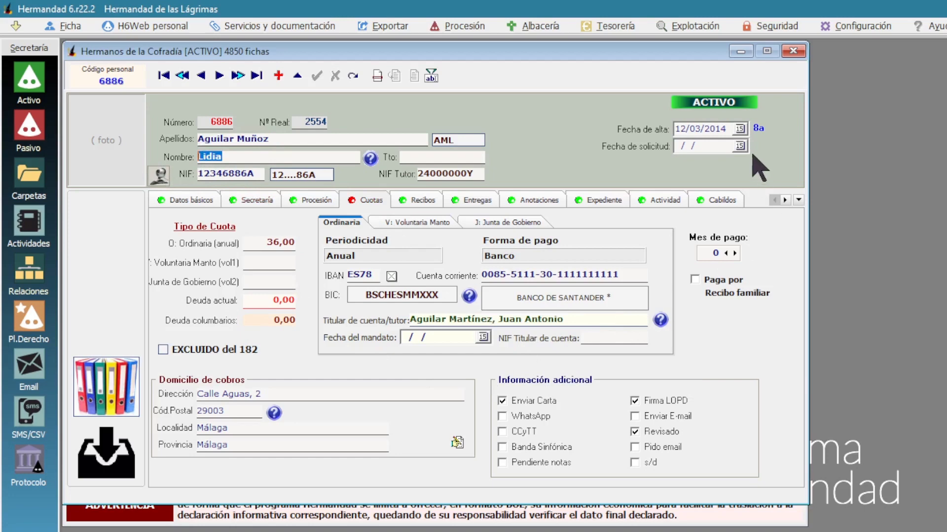
click(792, 51)
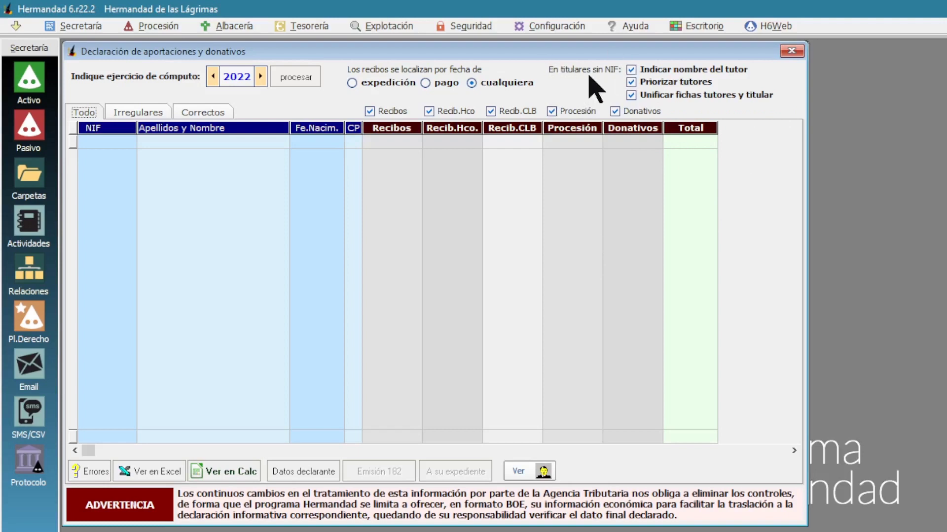
Read the hint for Indicar nombre del tutor and check the identity, account holder and NIF Tutor fields in the three-record member window.
mouse_move(684, 72)
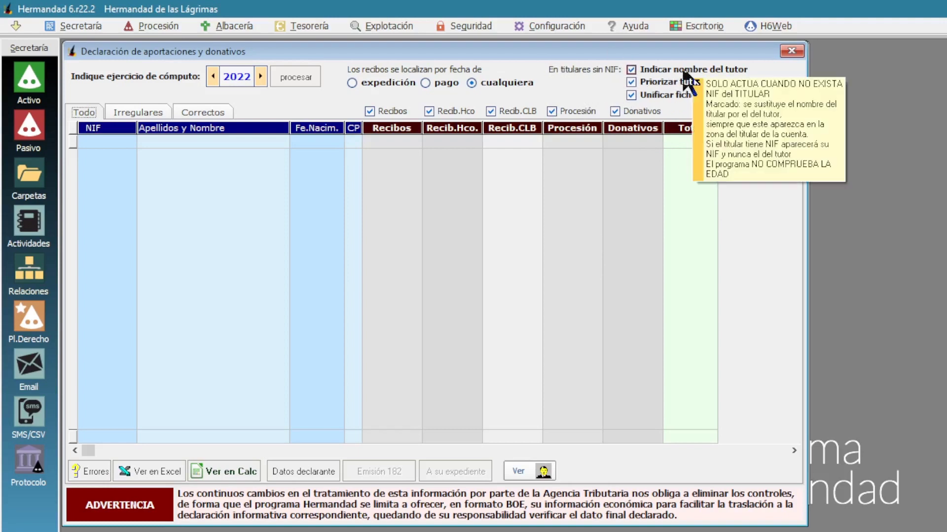
click(634, 26)
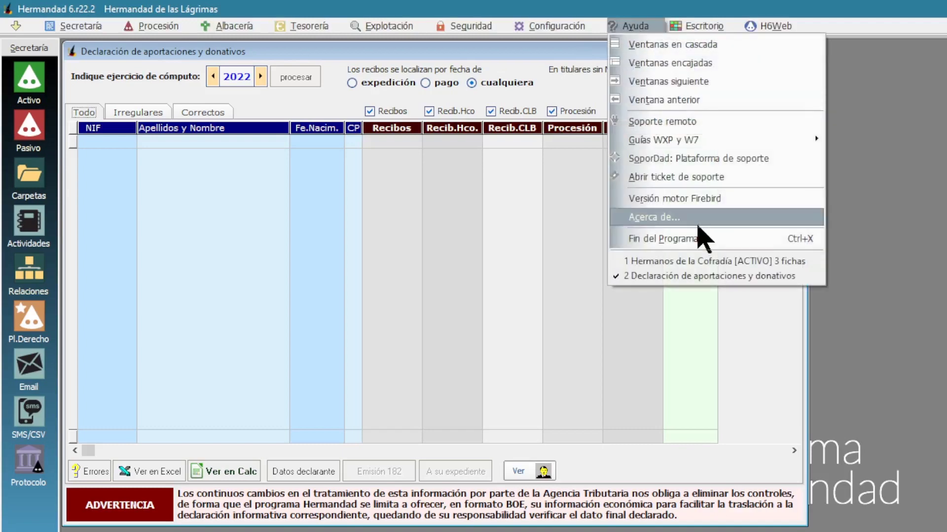
click(700, 262)
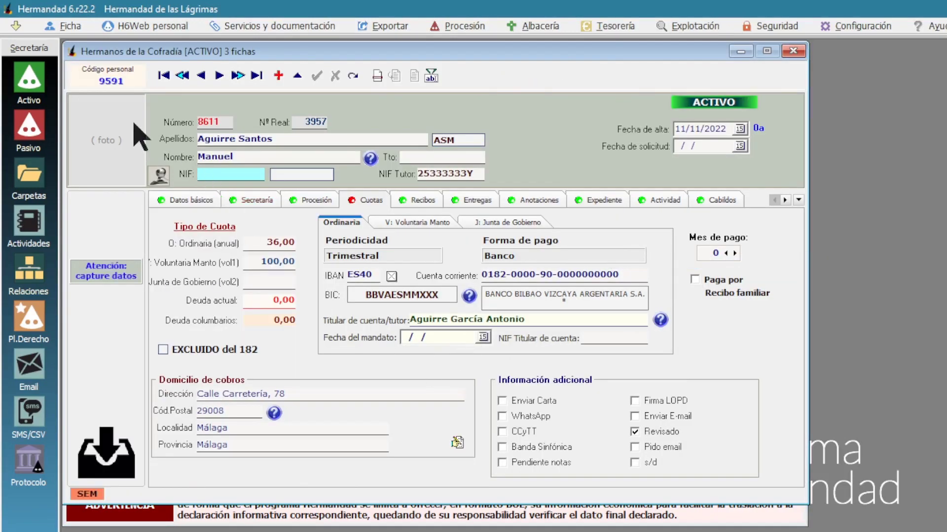
drag(164, 119, 310, 192)
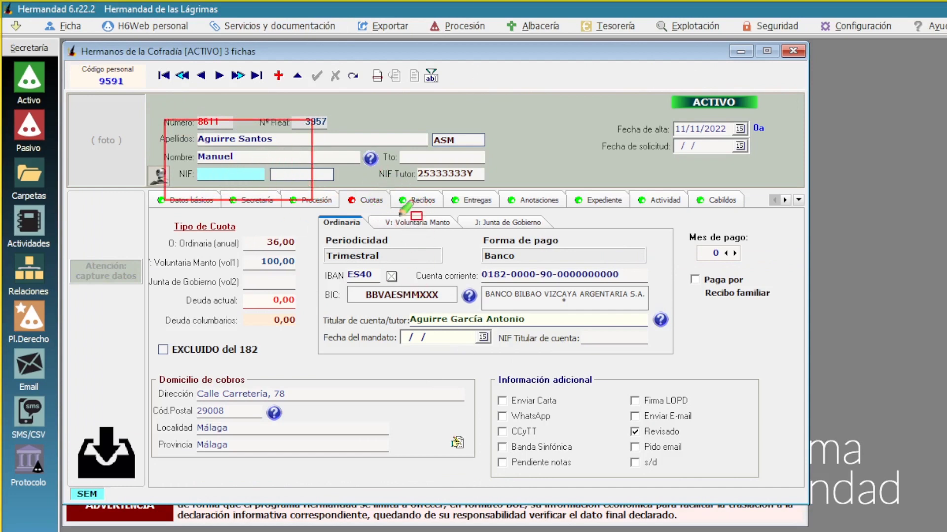
mouse_move(325, 307)
mouse_down()
mouse_move(524, 353)
mouse_move(585, 354)
mouse_up()
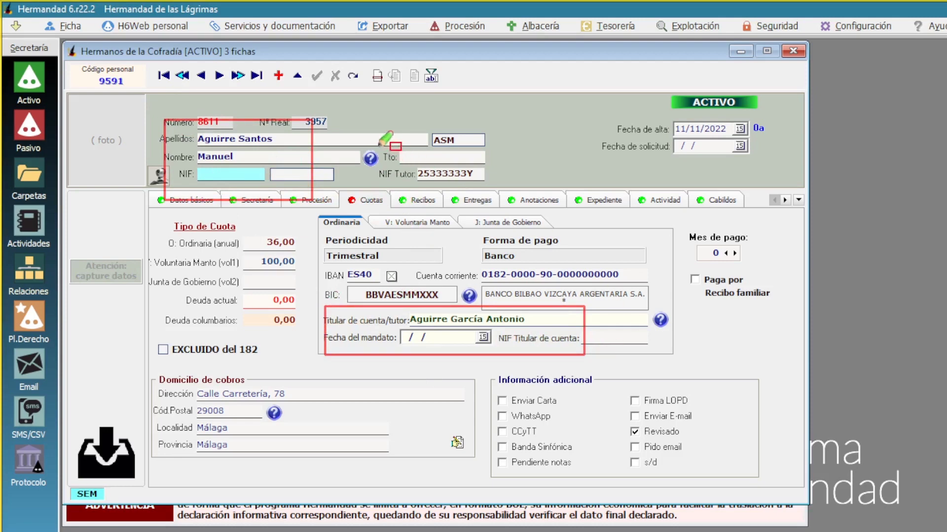
drag(380, 166, 516, 193)
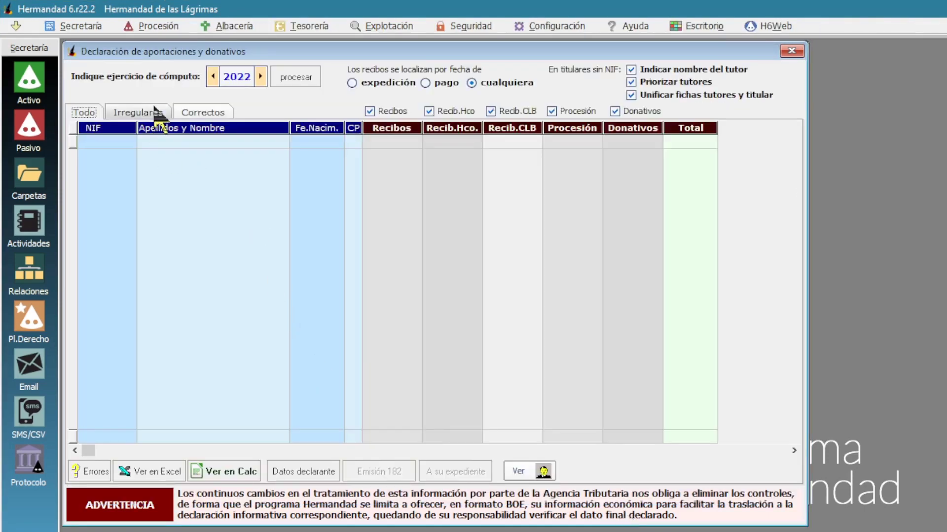
View the Irregulares list of the contributions and donations declaration.
click(155, 112)
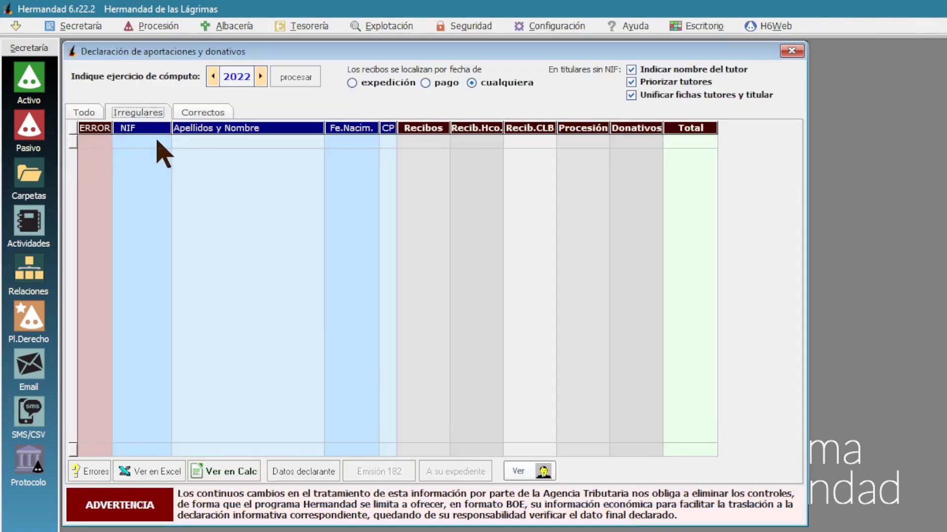
click(86, 113)
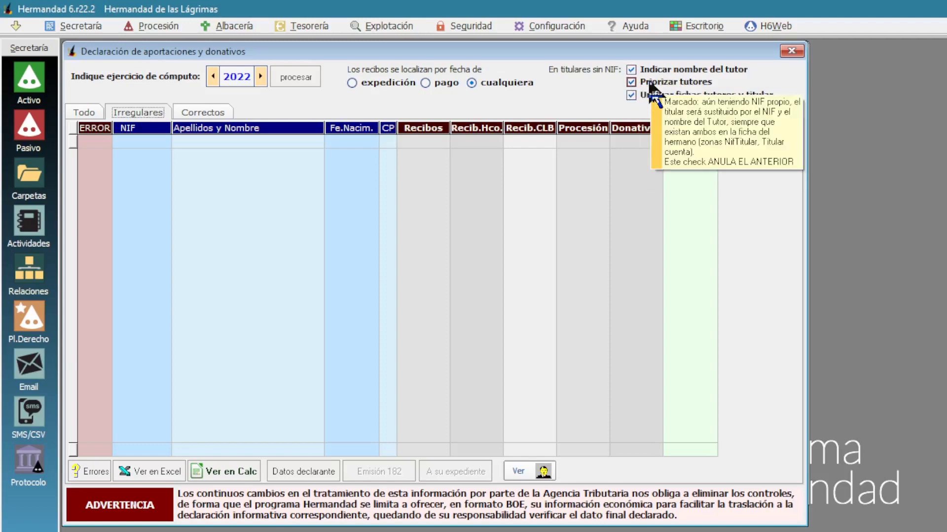
Return to the member records and check the member's identity, account holder, NIF Titular de cuenta and NIF Tutor fields.
click(635, 25)
click(693, 262)
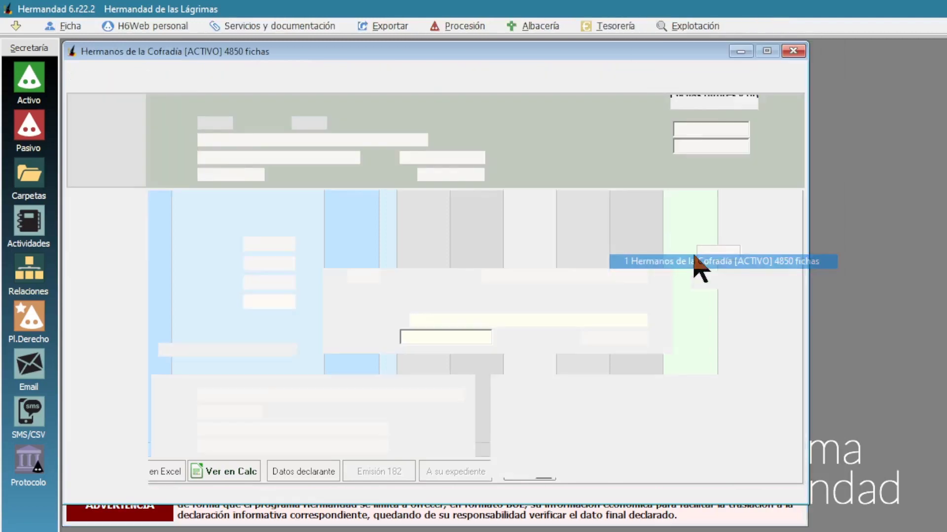
key(ctrl+2)
drag(173, 117, 285, 186)
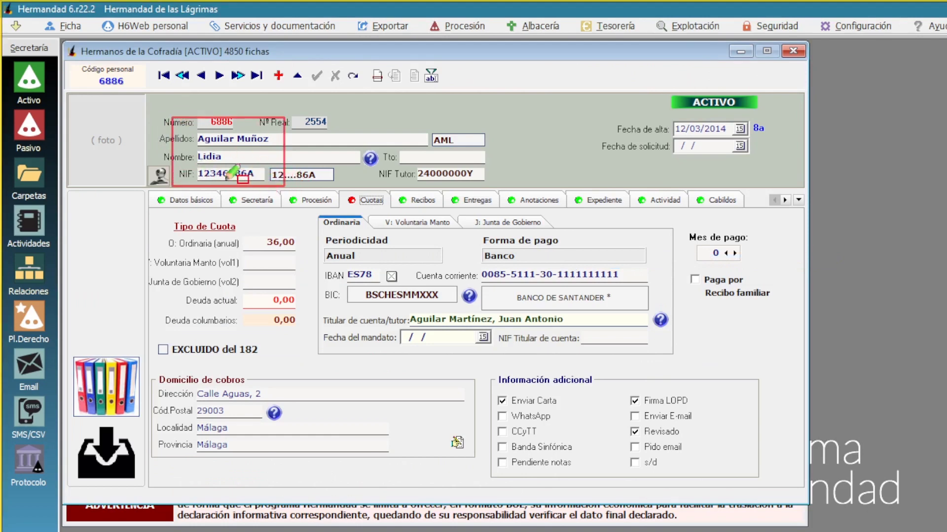
mouse_move(303, 311)
mouse_down()
mouse_move(606, 326)
mouse_move(588, 324)
mouse_up()
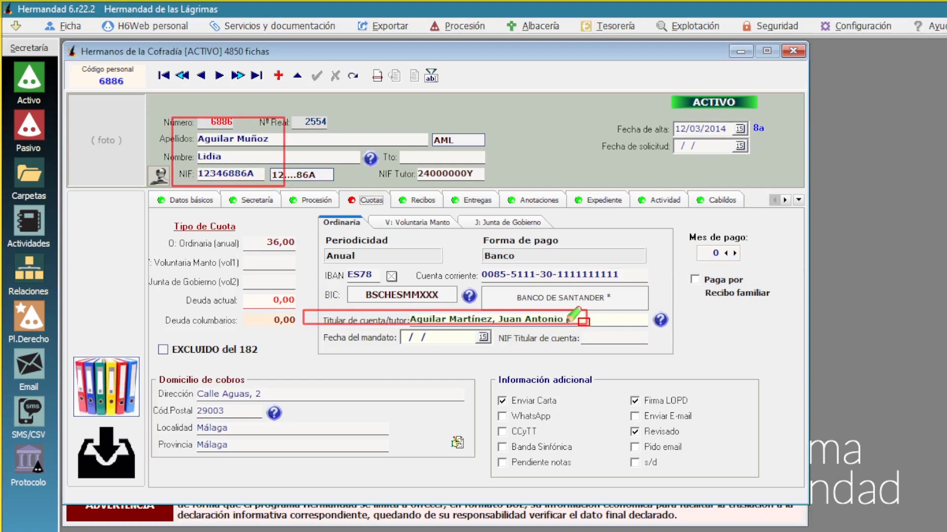
drag(564, 332, 665, 355)
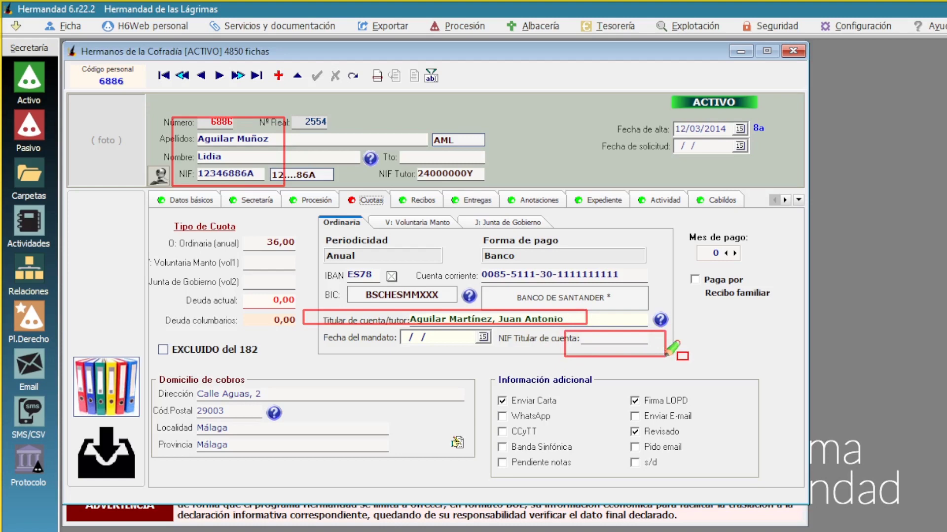
drag(383, 159, 515, 189)
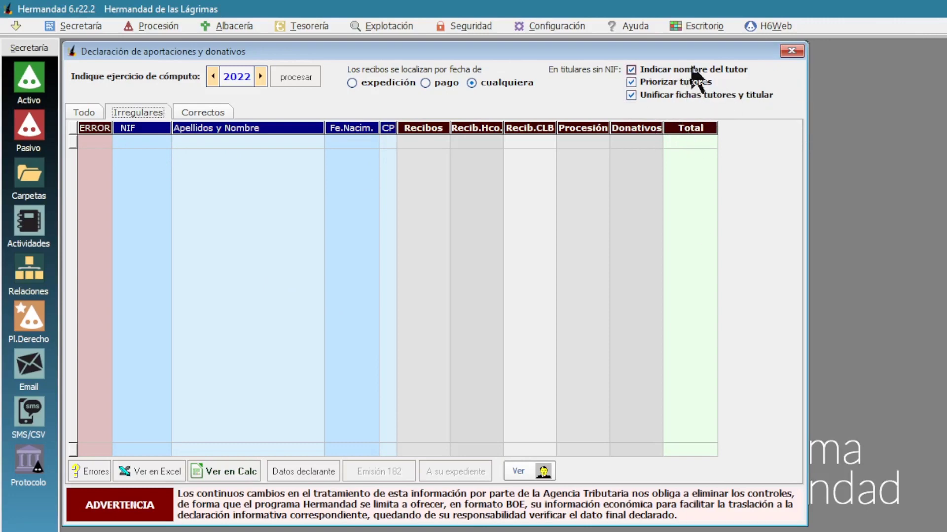
Return from the declaration to the member records and open the account holder's own record through the person locator.
click(640, 27)
click(676, 262)
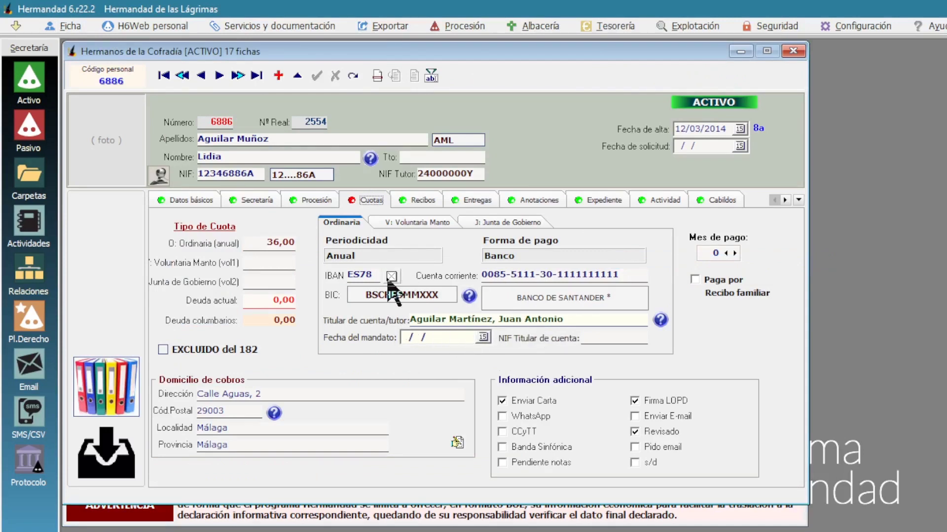
key(F3)
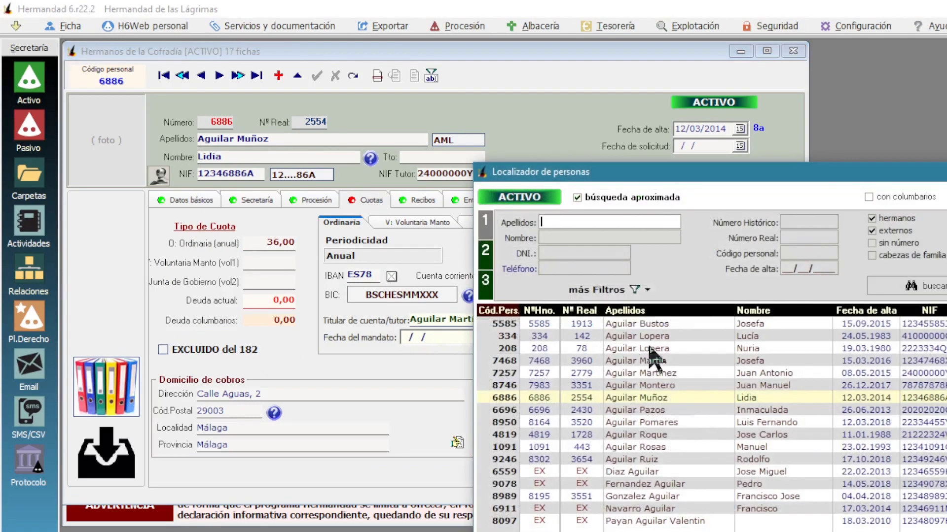
double_click(663, 373)
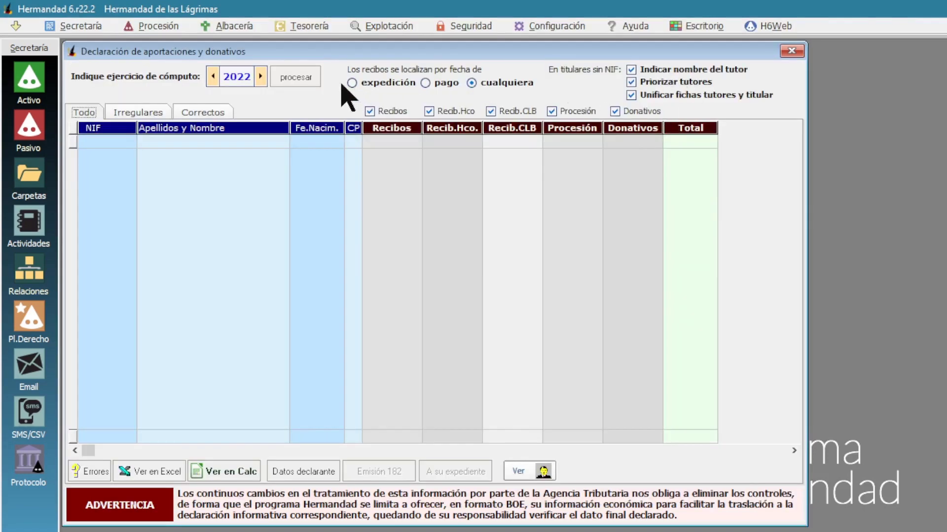
Process the contributions and donations declaration for 2022 and show its Todo list.
click(295, 77)
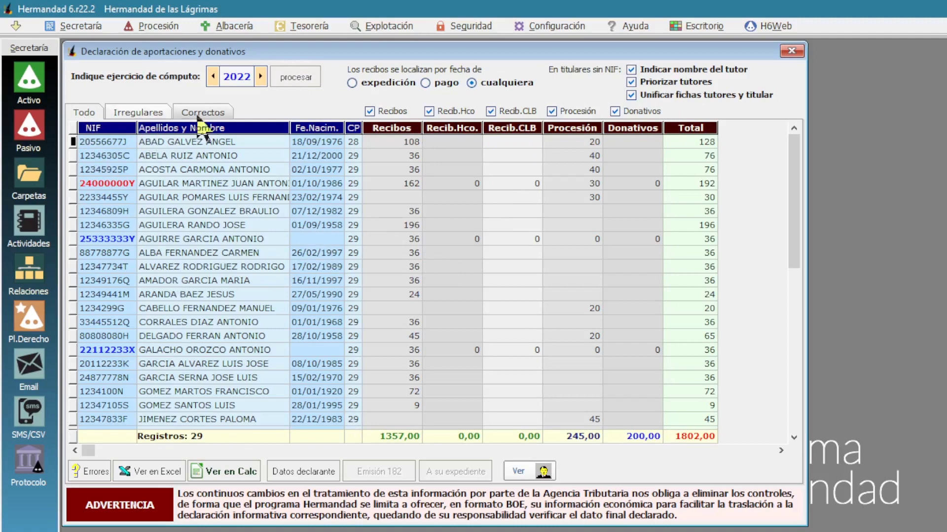
click(84, 112)
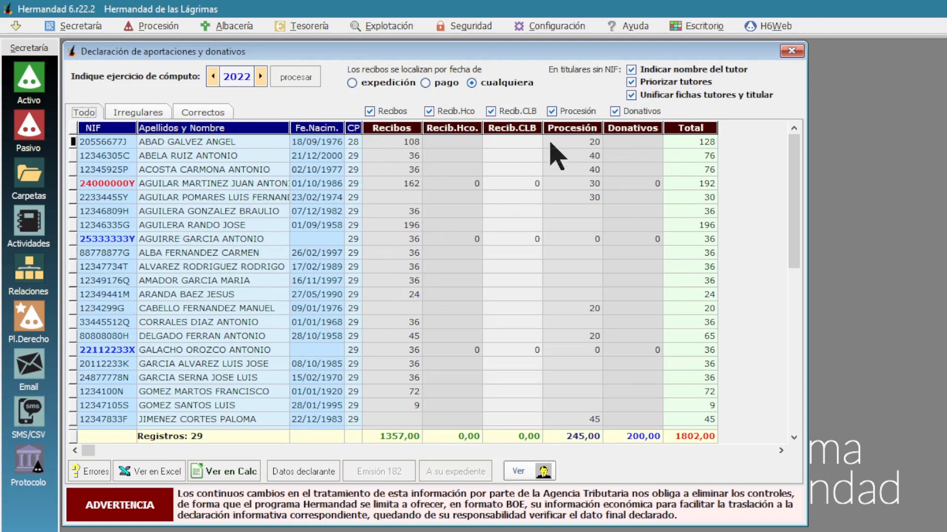
Exclude the Recib.Hco, Recib.CLB, Procesión and Donativos amounts from the declaration.
click(491, 111)
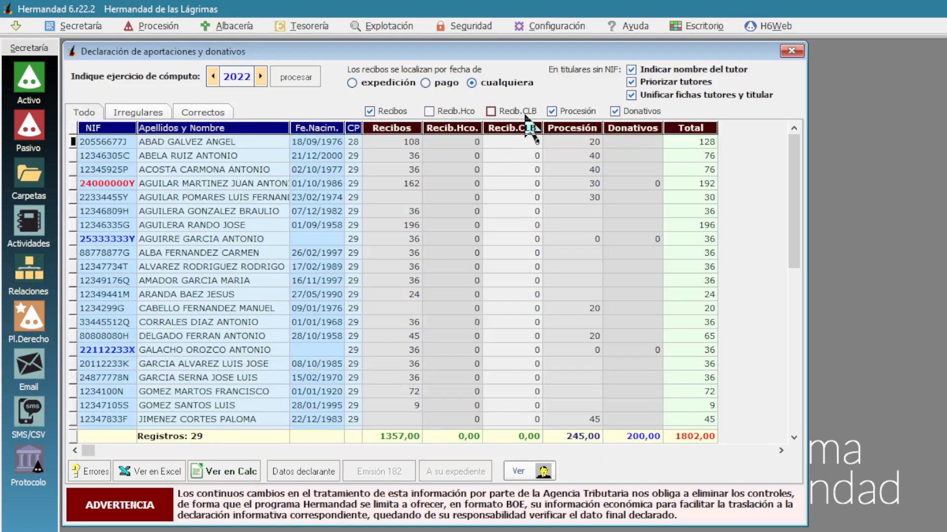
click(551, 113)
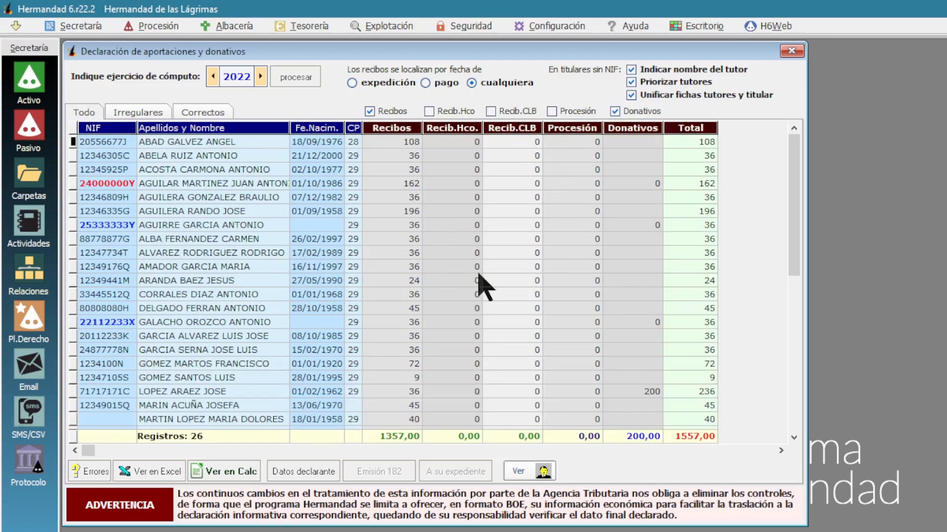
click(615, 112)
Include the Recib.Hco, Recib.CLB, Procesión and Donativos amounts in the declaration again.
click(429, 112)
click(491, 111)
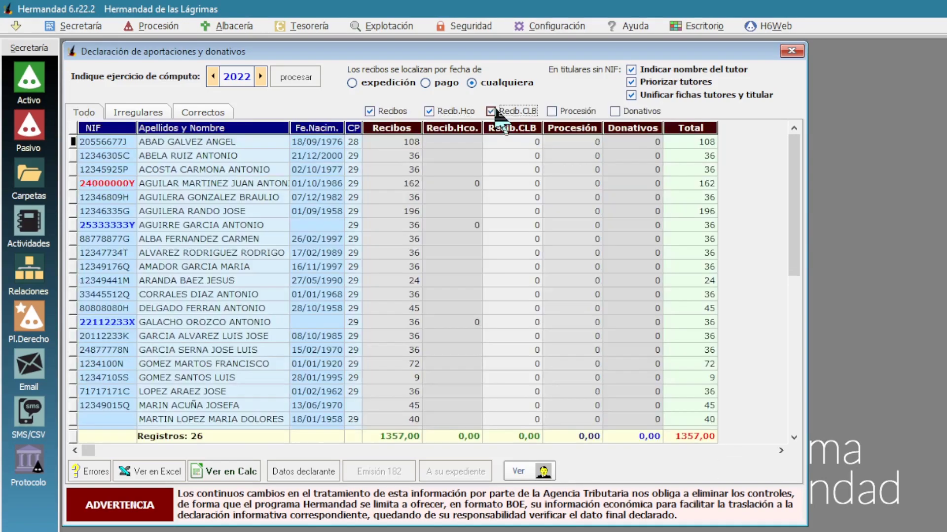
click(551, 111)
click(614, 111)
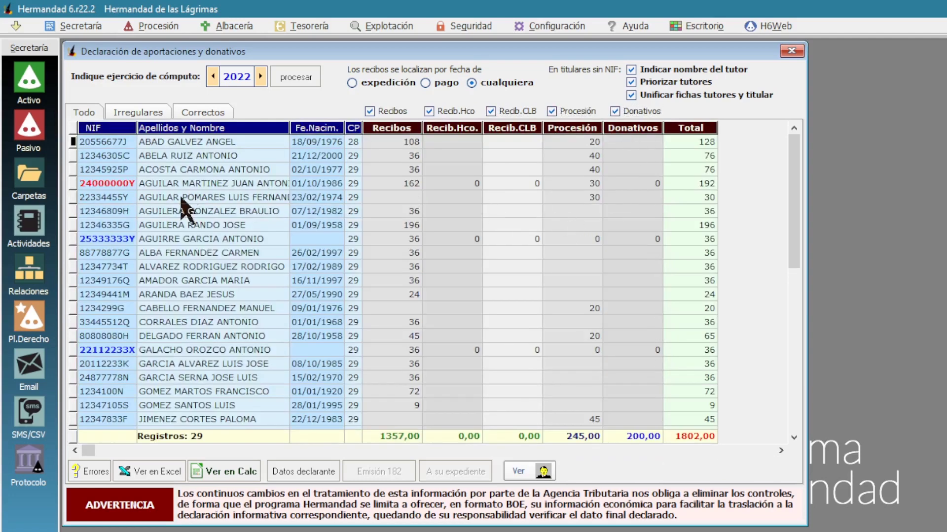
Check the NIFs highlighted in red and blue in the Todo list.
click(131, 183)
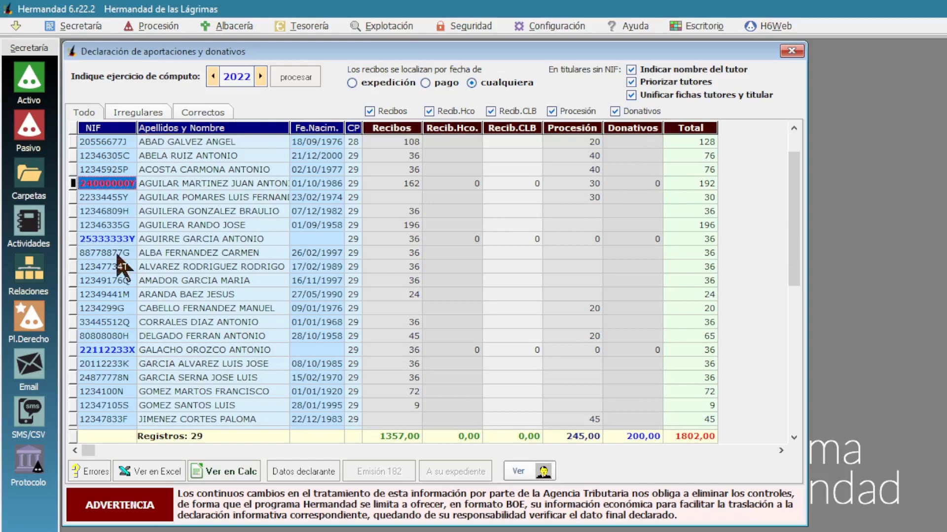
click(121, 240)
click(122, 348)
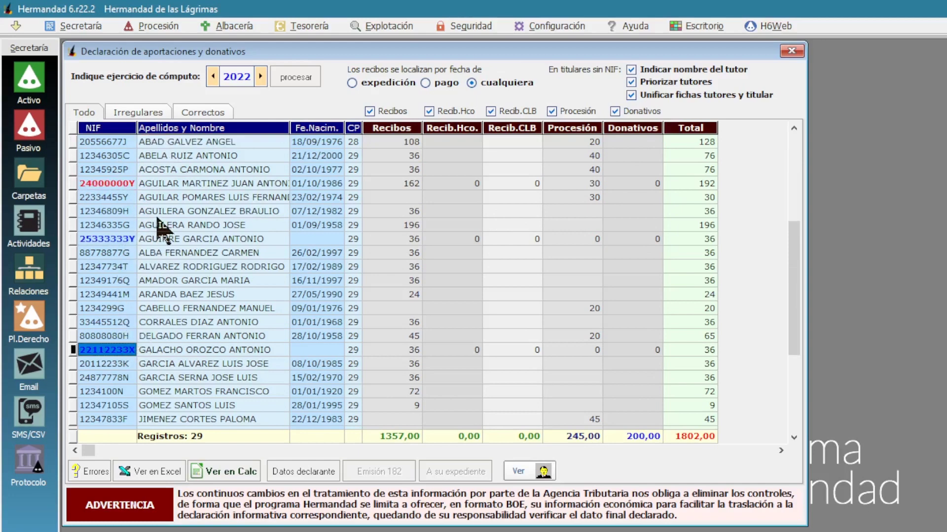
Examine the Recibos amount of the tutor with the red NIF and the names of the tutors with blue NIFs.
click(145, 184)
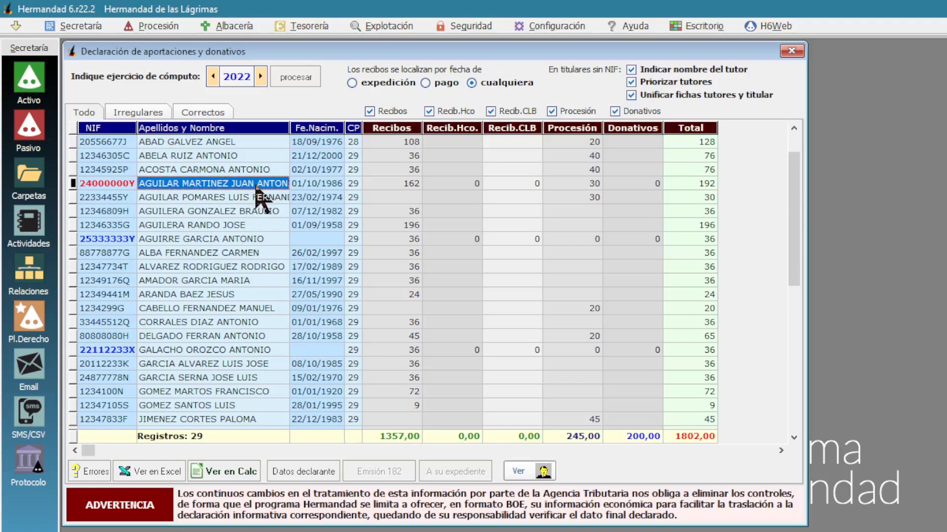
click(399, 183)
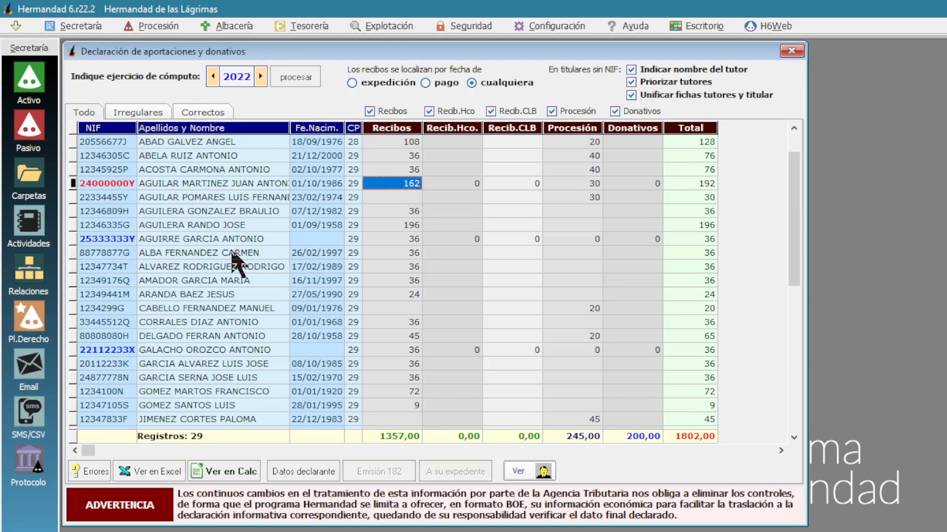
click(217, 240)
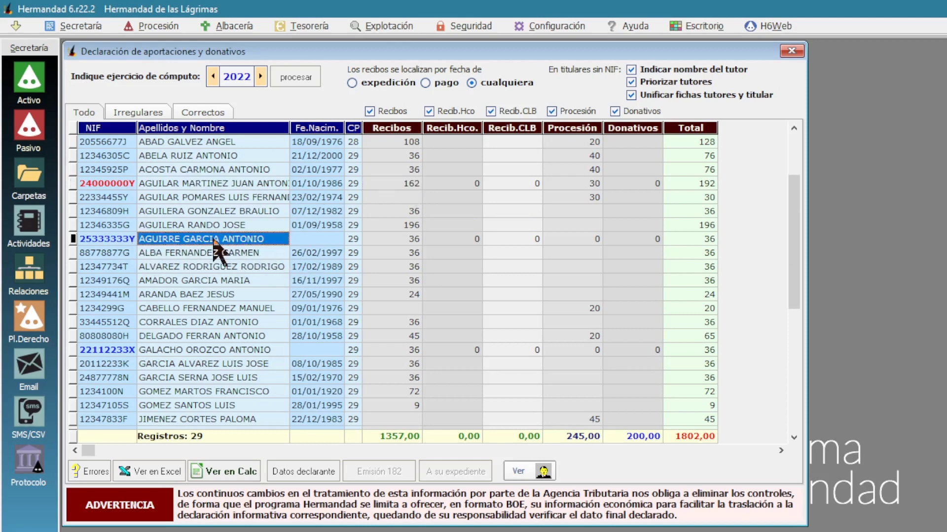
click(272, 240)
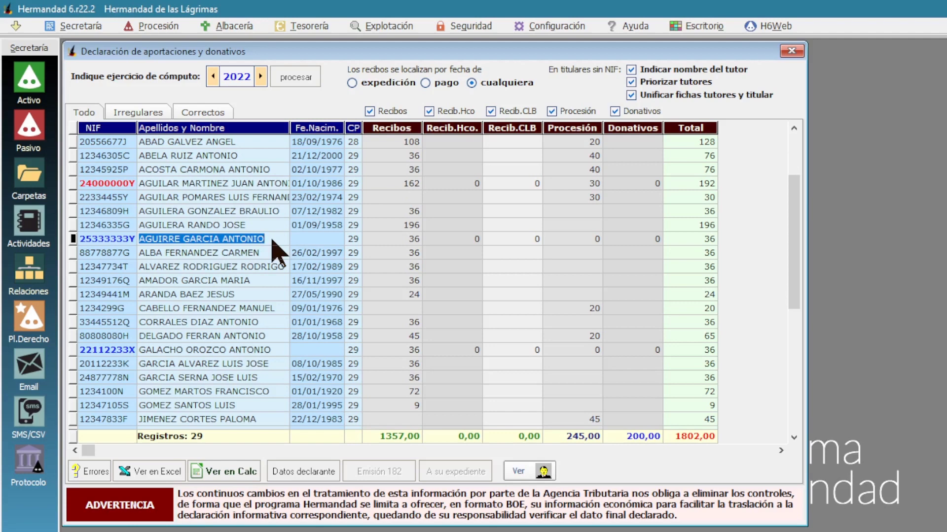
click(216, 352)
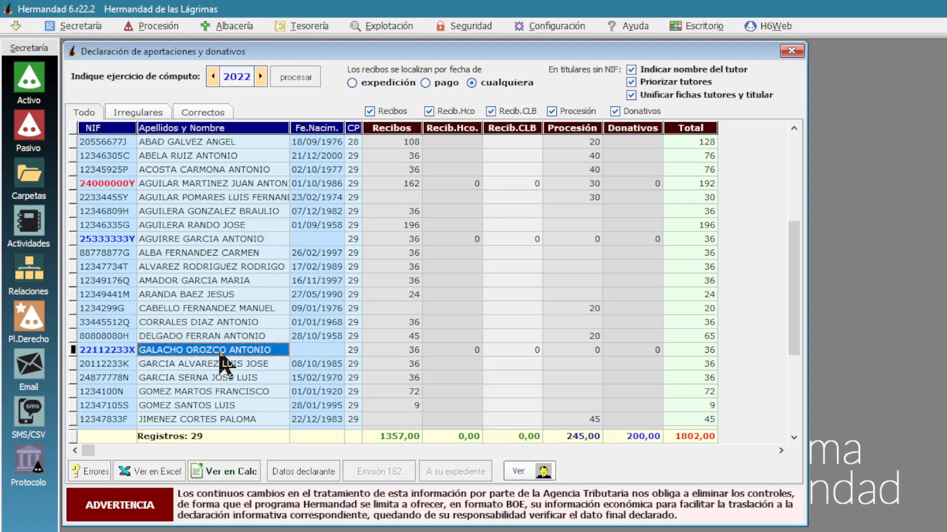
click(243, 235)
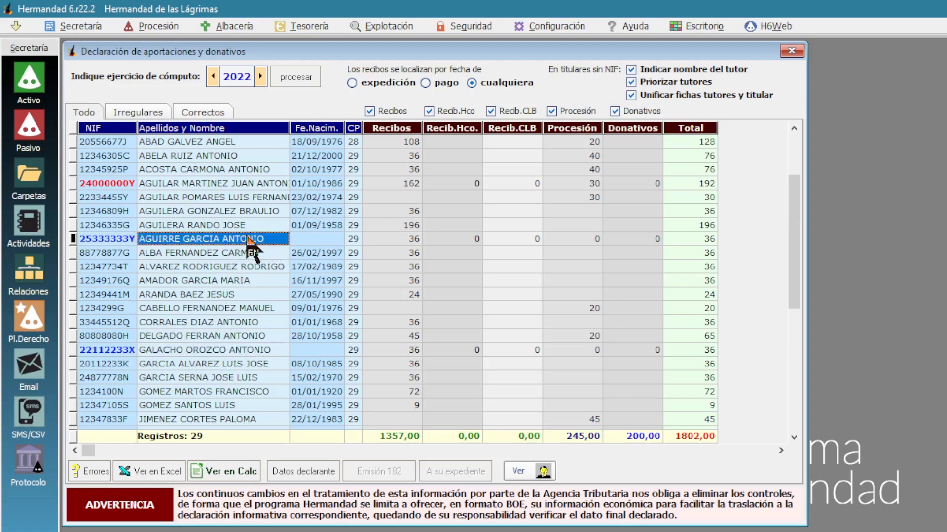
View the member record behind the first row of the declaration and close it.
double_click(203, 143)
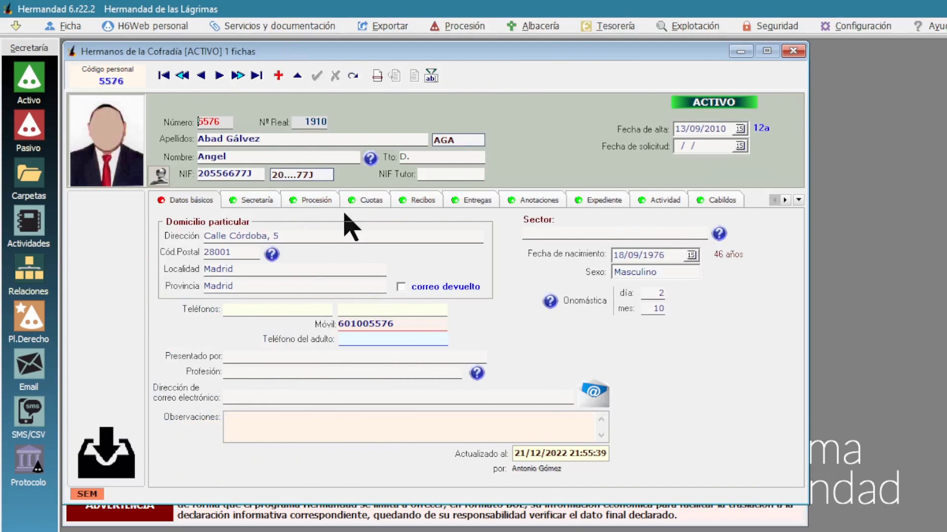
click(793, 52)
Disable Priorizar tutores and compare the rows of the tutor with the red NIF and the minor in their charge.
click(216, 184)
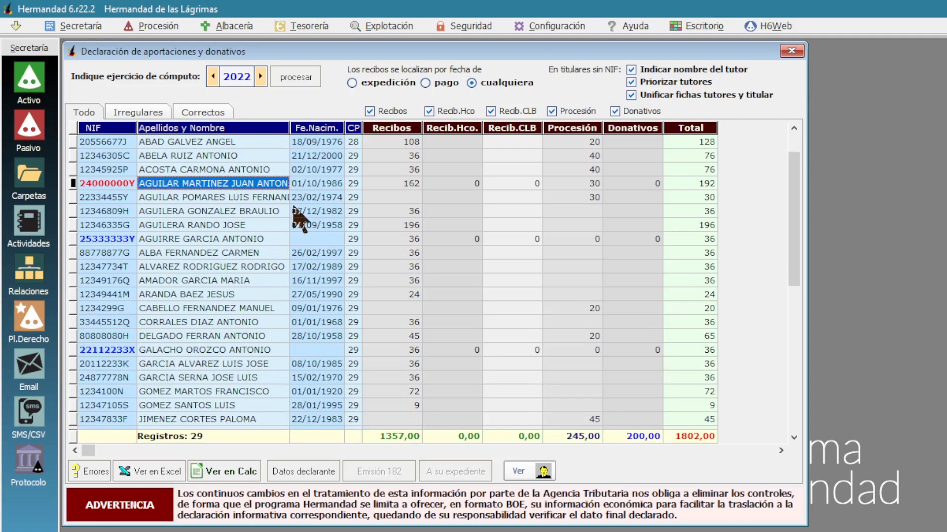
click(662, 86)
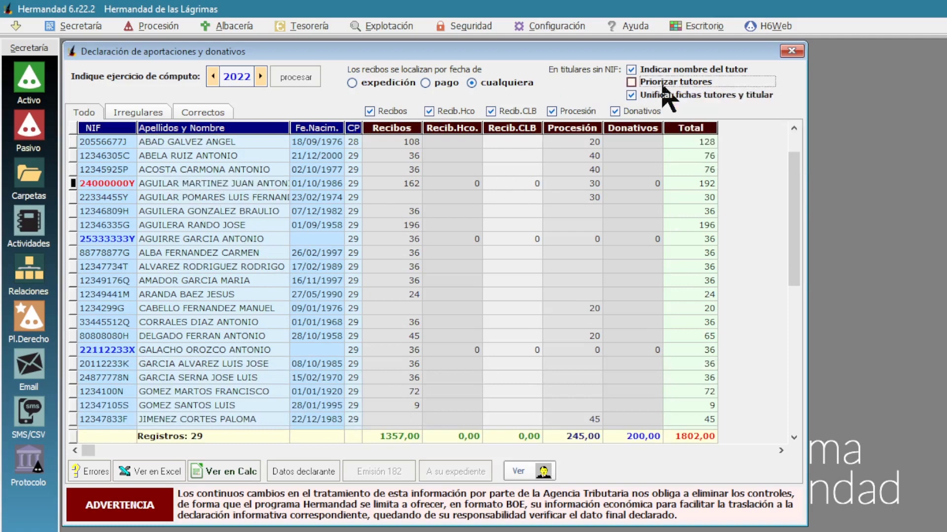
click(242, 183)
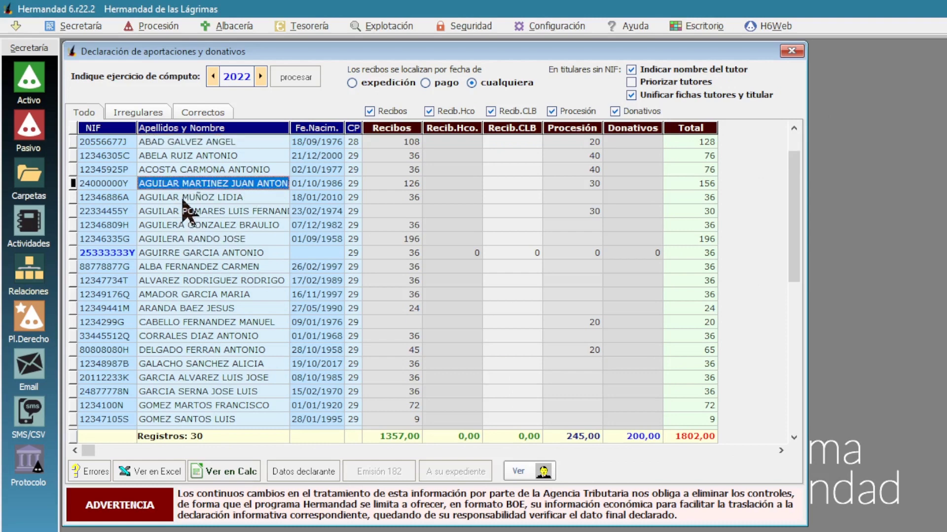
click(209, 197)
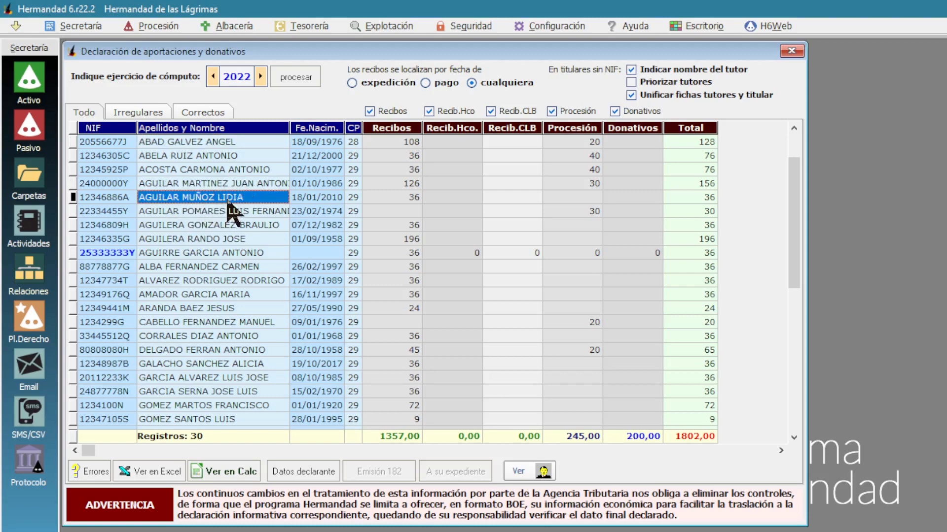
View the minor's fee data from the declaration row, check the Titular de cuenta/tutor field, and close the record.
double_click(228, 202)
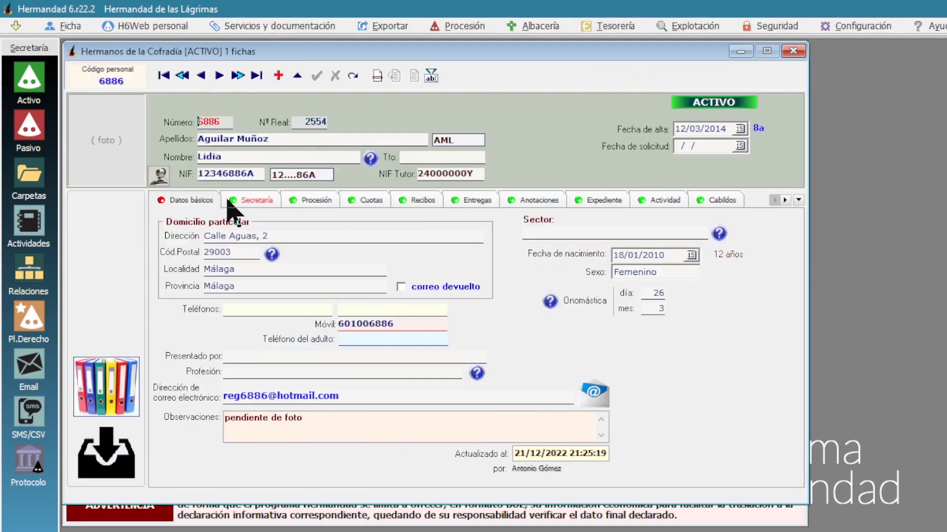
click(373, 201)
drag(576, 319, 287, 326)
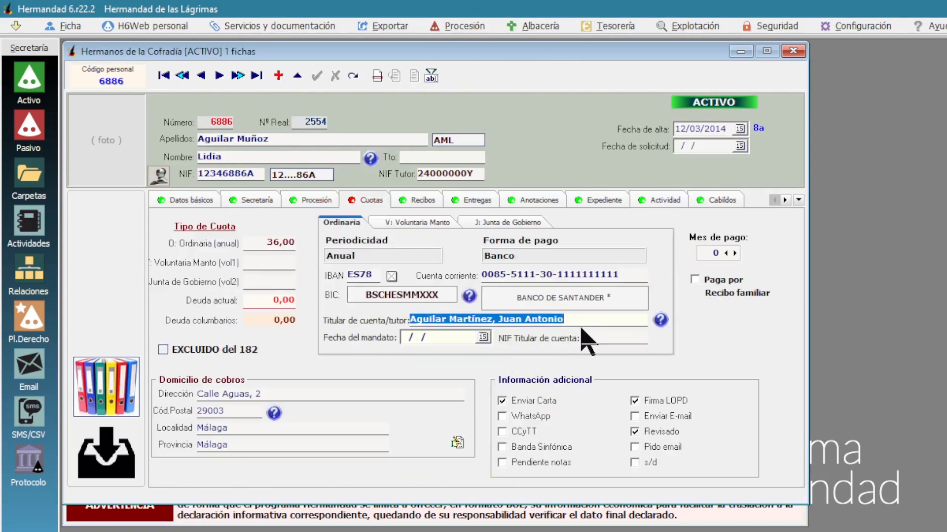
click(791, 53)
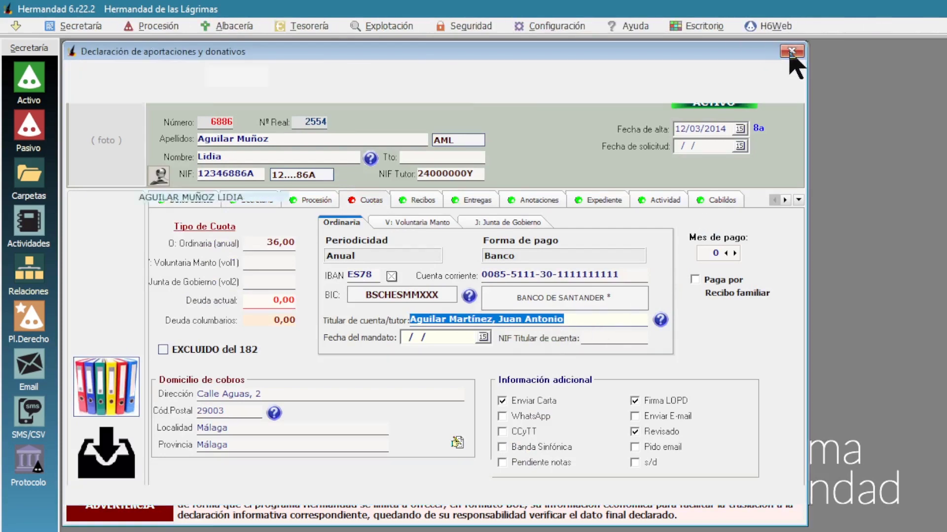
Enable Priorizar tutores again after selecting the tutor's row in the declaration.
click(197, 183)
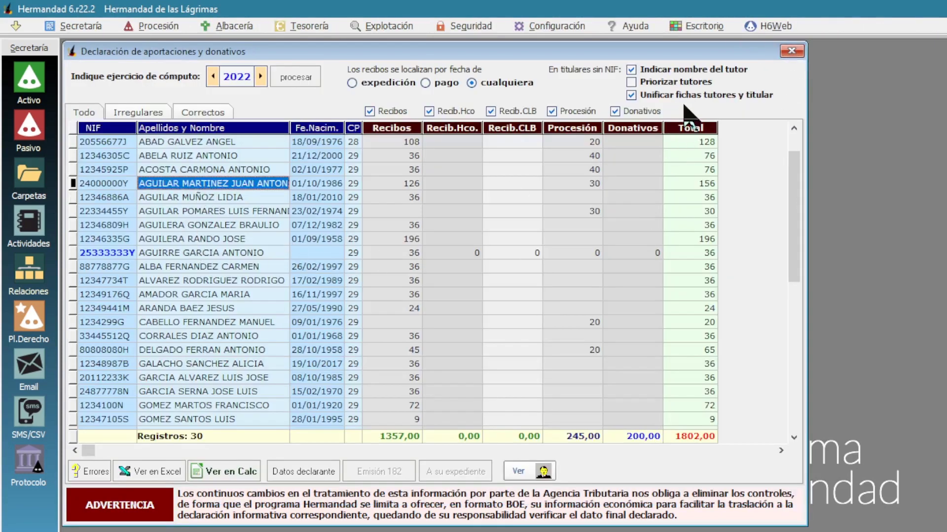
click(631, 82)
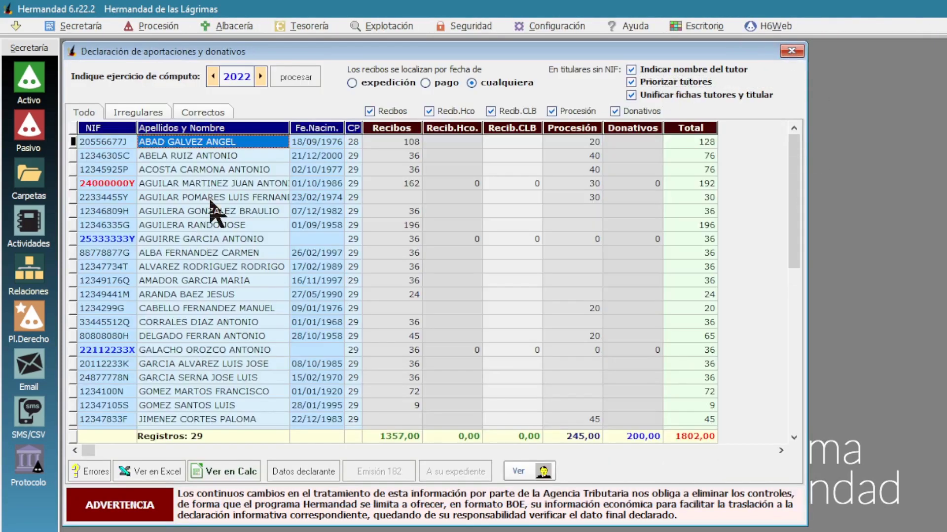
Compare the tutor row with the red NIF to the first blue NIF row, and open the latter's member record.
click(230, 185)
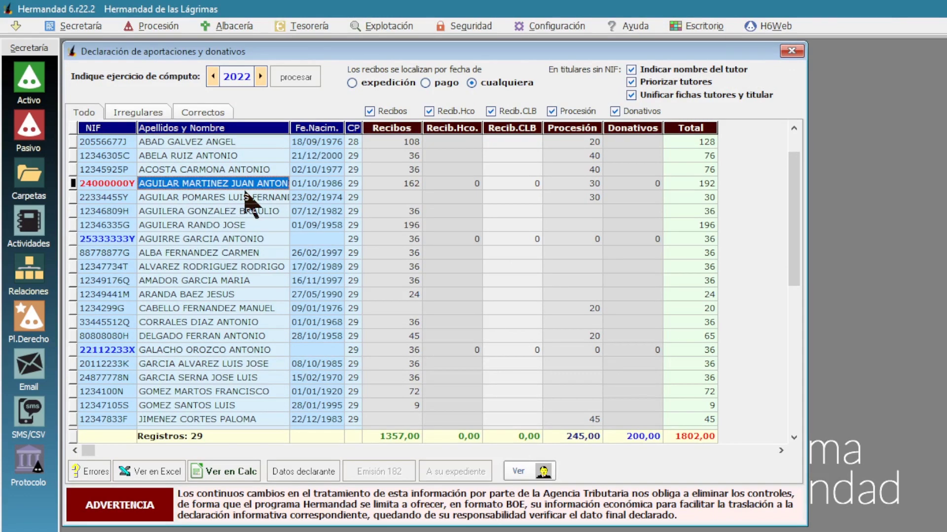
click(246, 240)
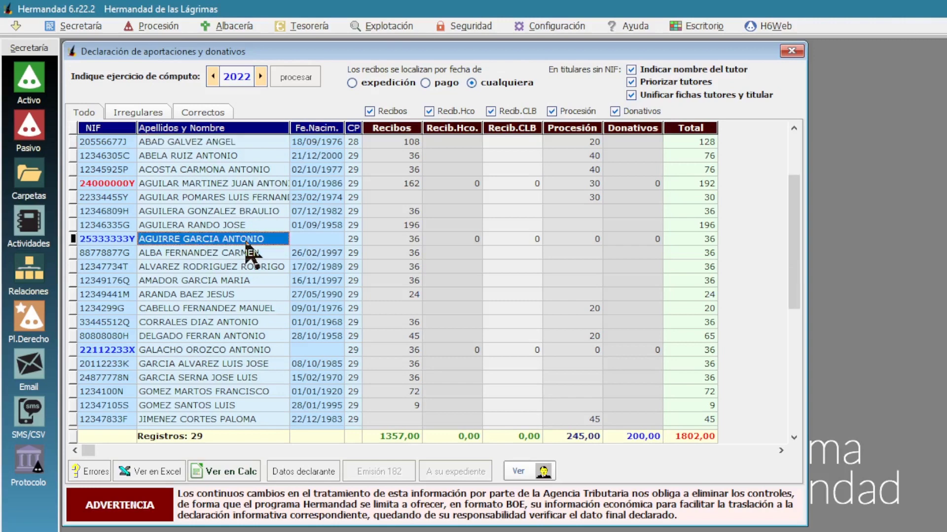
double_click(246, 240)
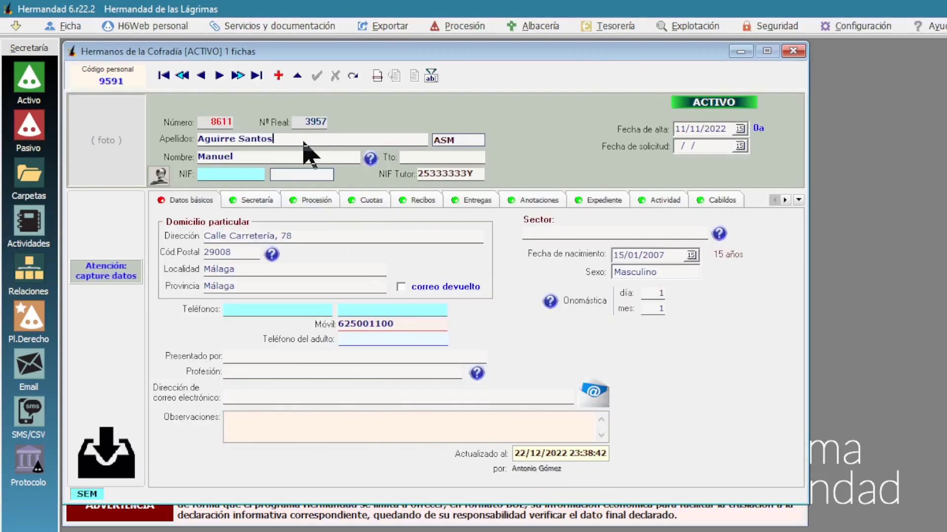
View the minor's fee data, check the Titular de cuenta/tutor field, and close the member record.
click(239, 154)
click(353, 199)
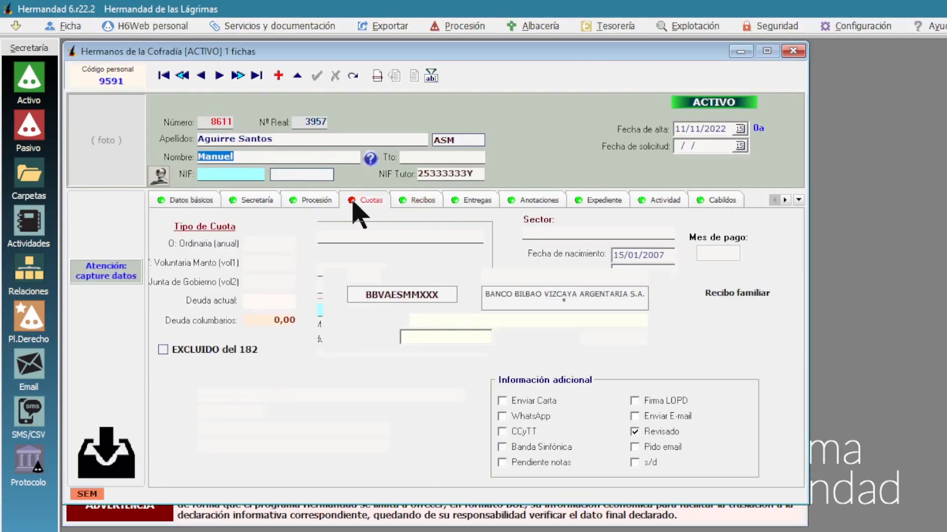
click(542, 321)
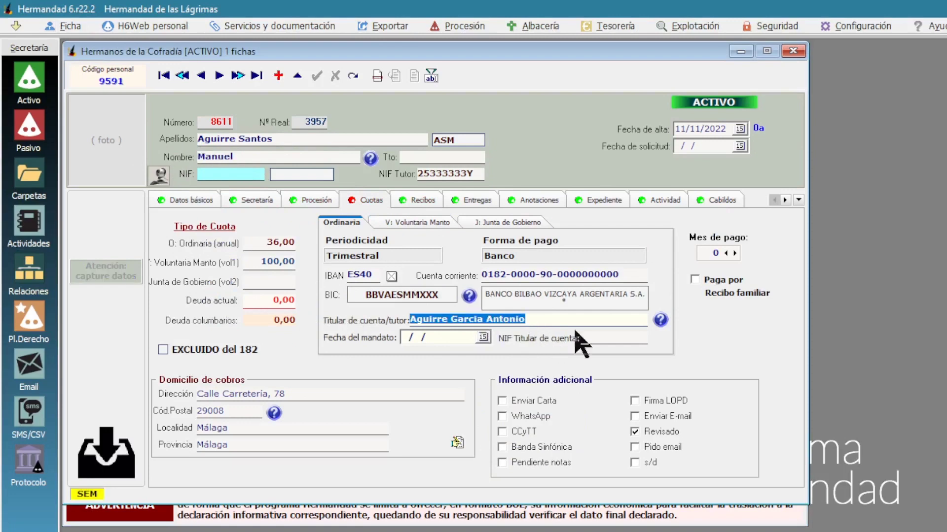
click(792, 52)
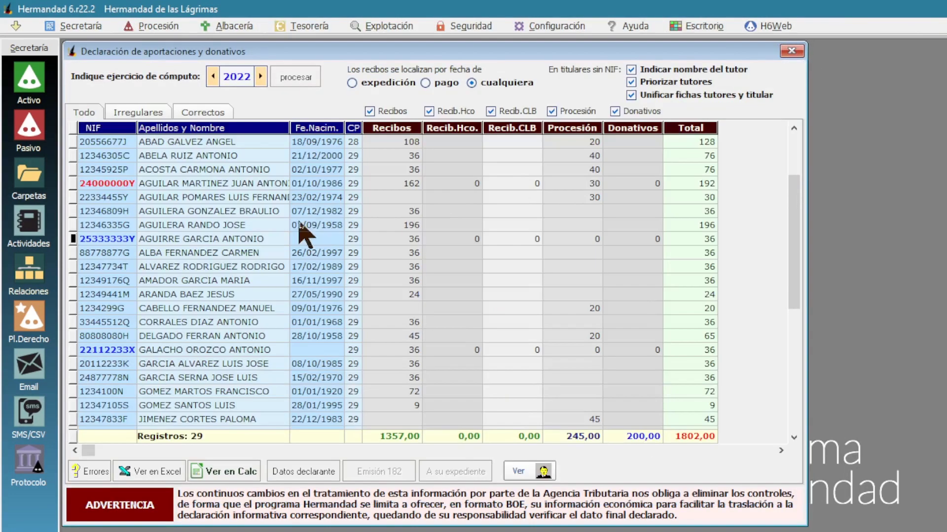
Open the member record behind the second blue NIF row, check its Titular de cuenta/tutor field, and close it.
click(214, 350)
double_click(268, 351)
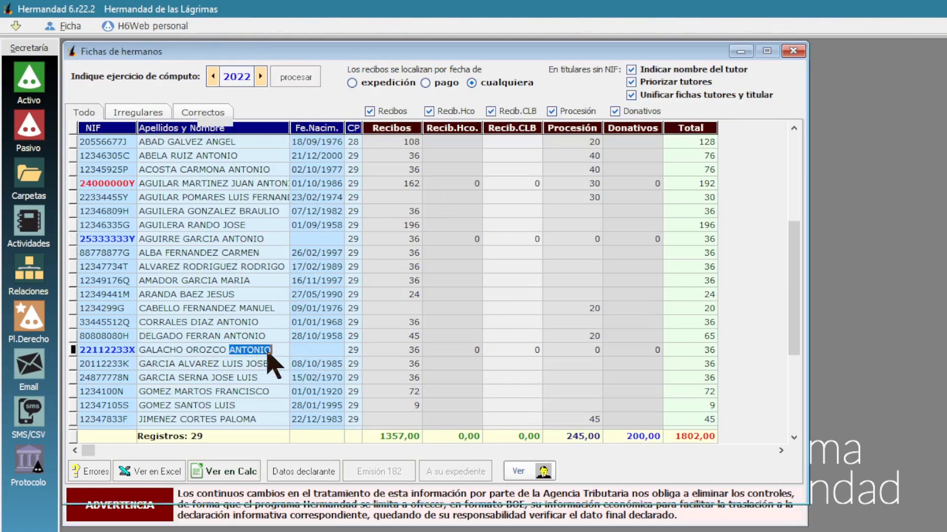
click(207, 157)
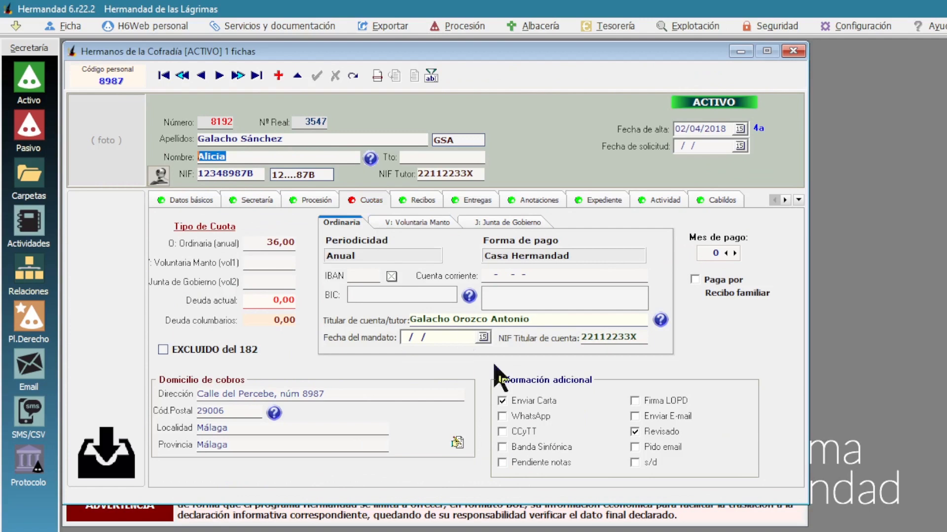
click(525, 320)
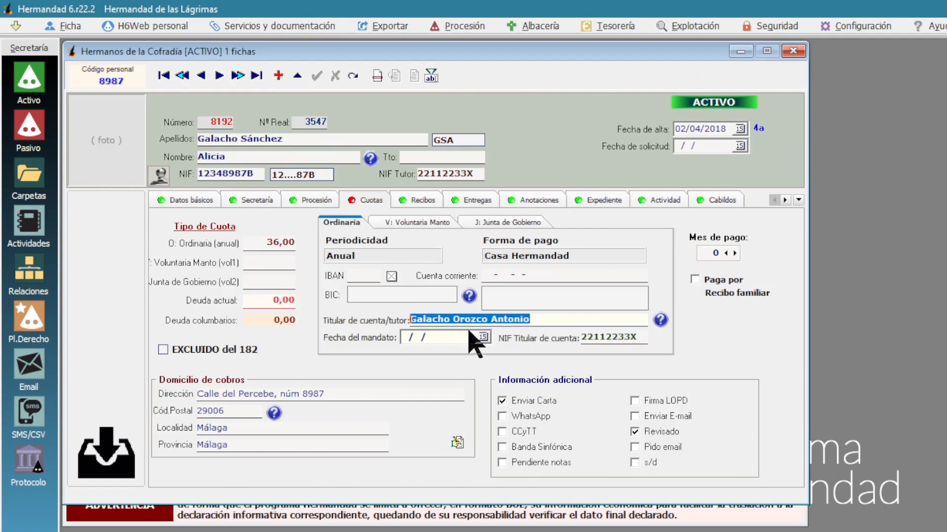
click(793, 51)
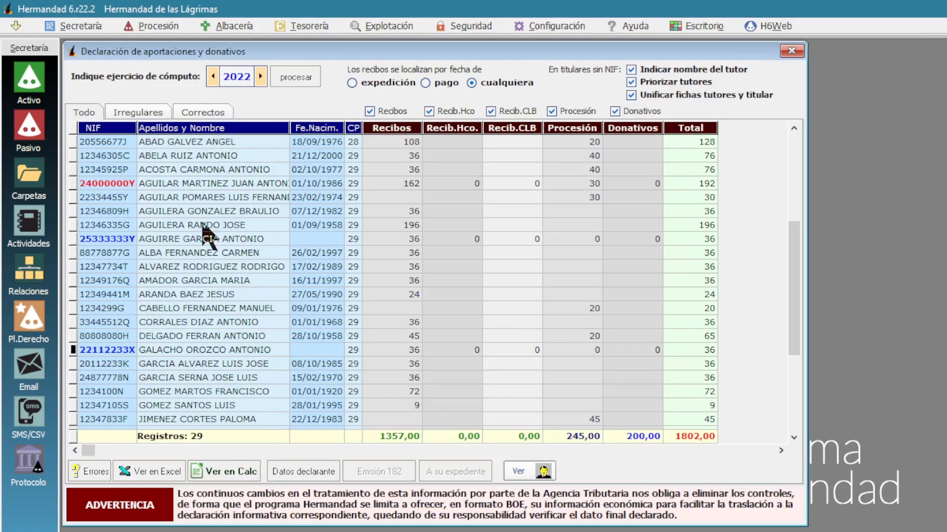
Examine the error codes of the irregular records and consult the legend explaining each error number.
click(139, 113)
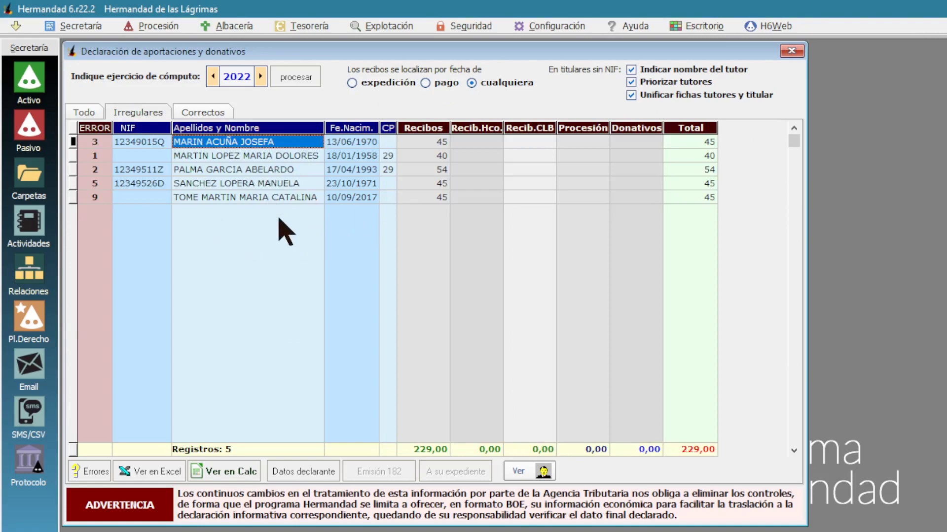
click(96, 144)
click(94, 170)
click(94, 186)
click(97, 194)
click(94, 471)
drag(769, 345, 442, 248)
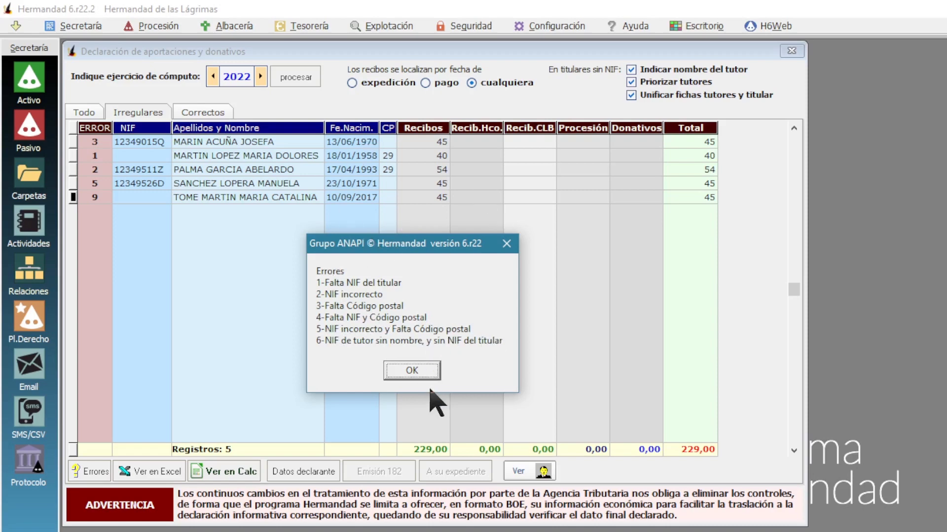
click(420, 374)
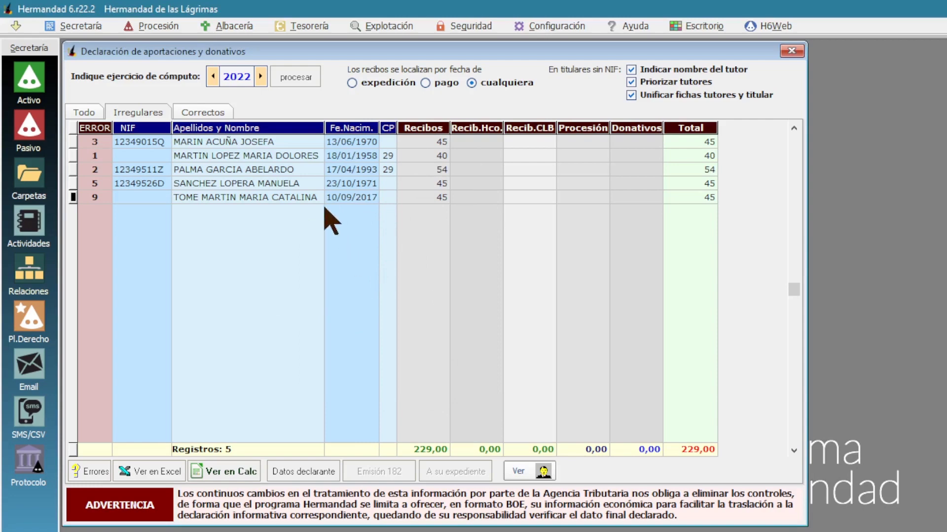
List the correct records, compare their totals and deduction percentages, and check the red NIF row's contributions from previous years.
click(203, 115)
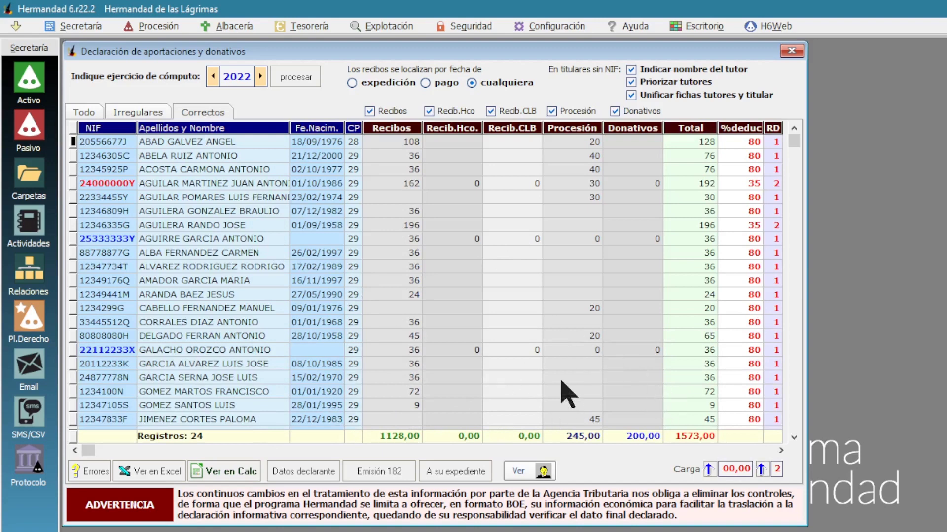
click(393, 225)
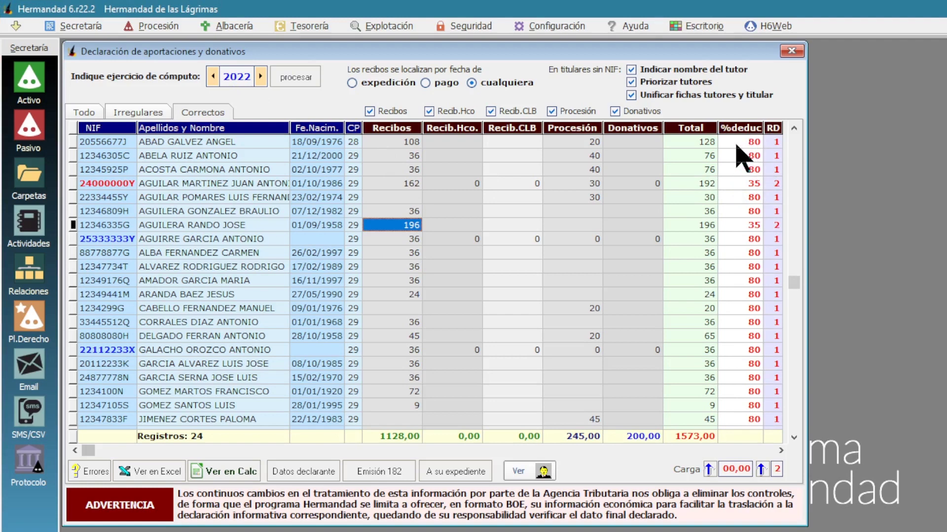
click(706, 146)
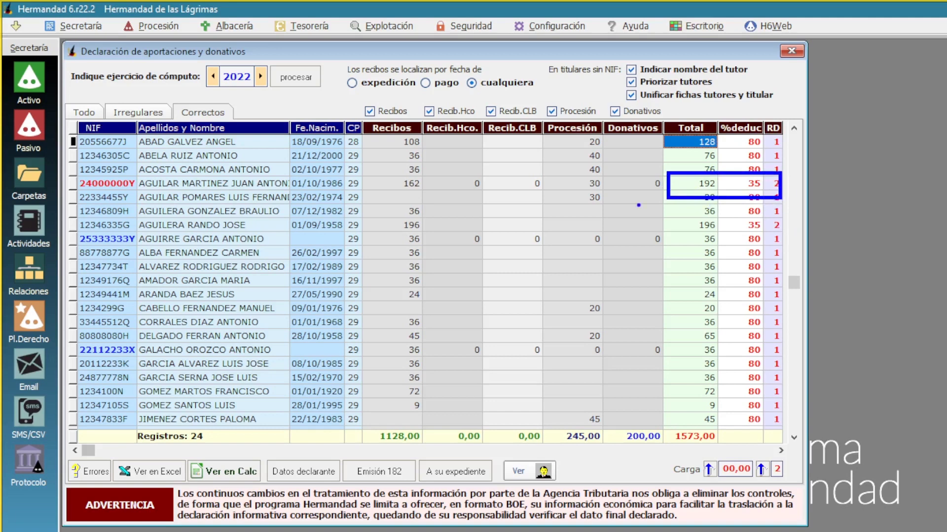
click(710, 186)
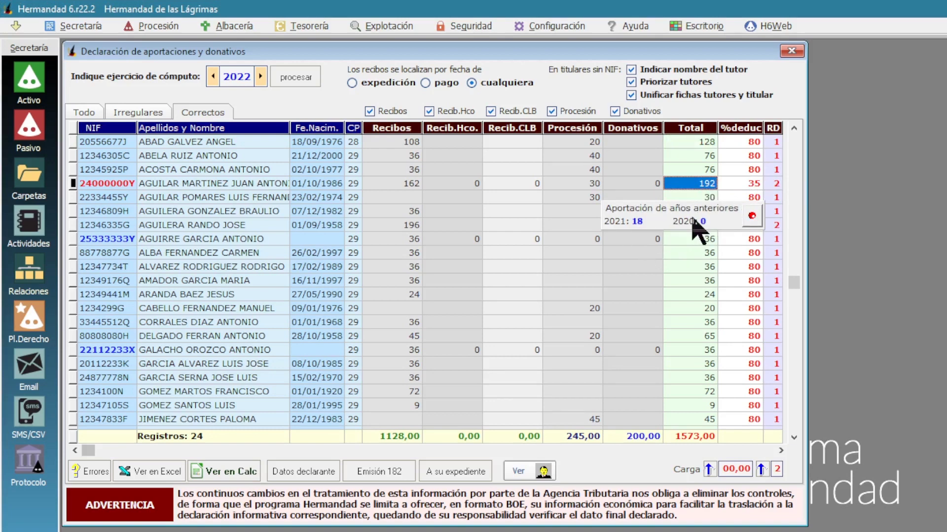
click(632, 336)
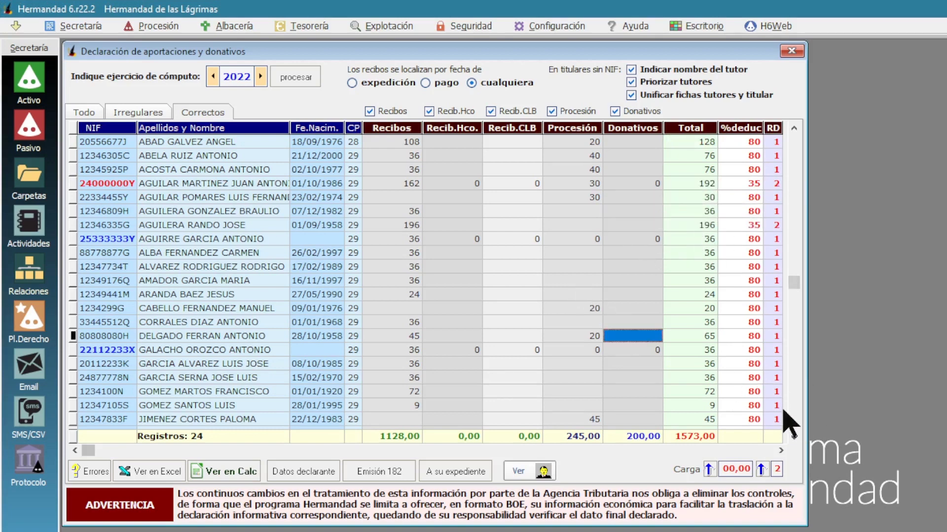
Locate the member with a donation of 200 and check their total, deduction percentage and contributions from previous years.
click(793, 430)
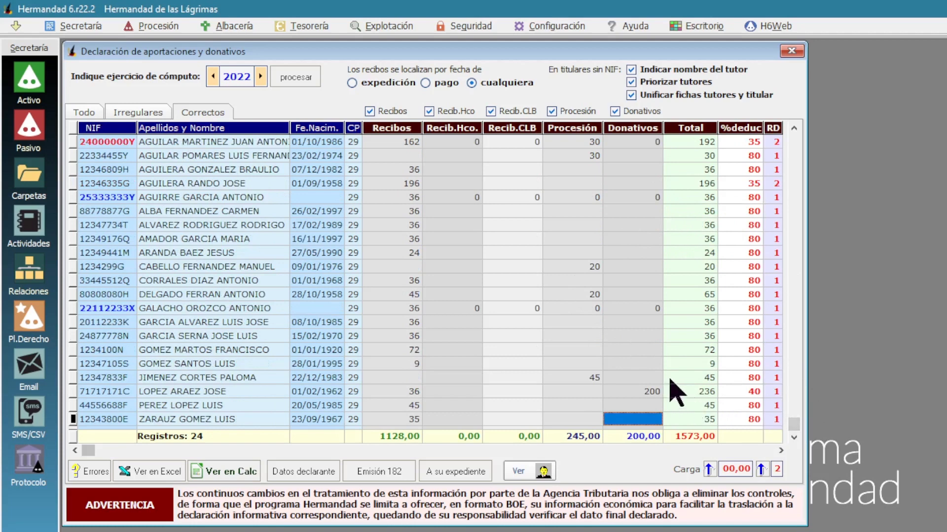
mouse_move(675, 379)
mouse_down()
mouse_move(776, 402)
mouse_move(772, 410)
mouse_up()
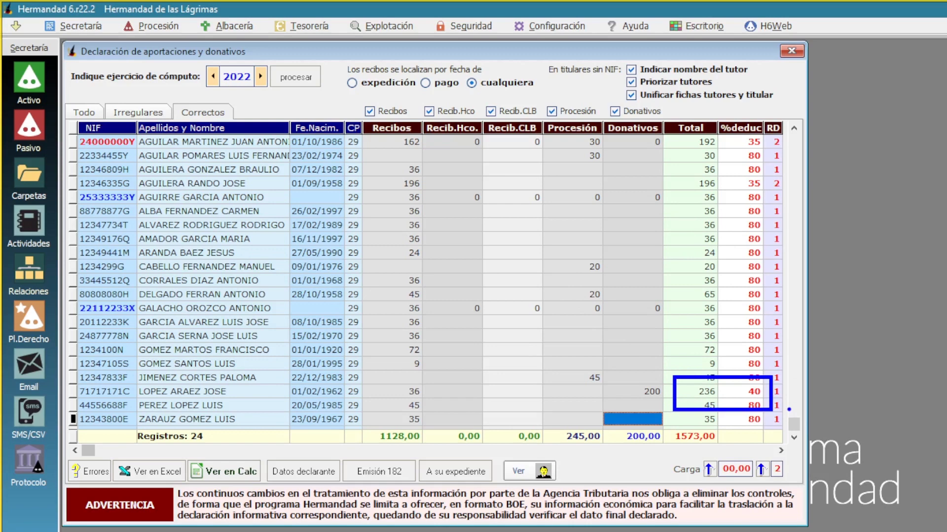
click(705, 392)
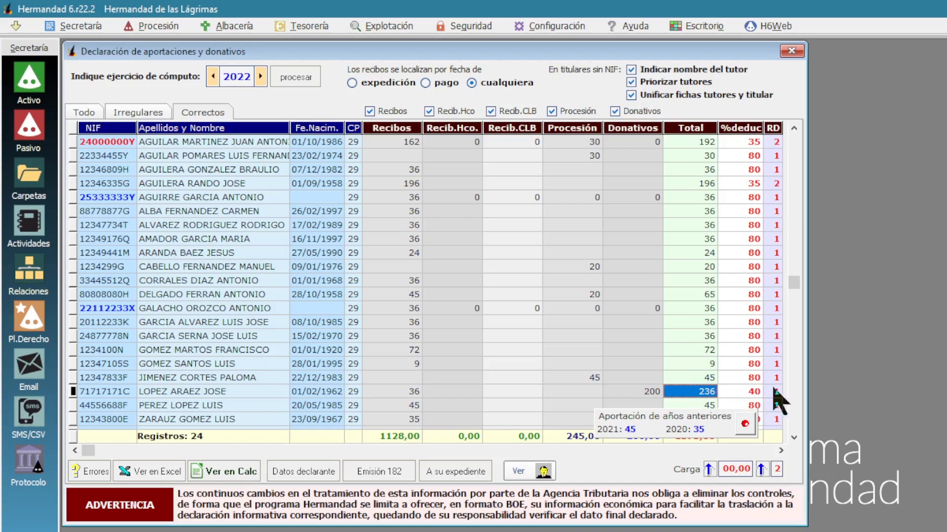
click(711, 363)
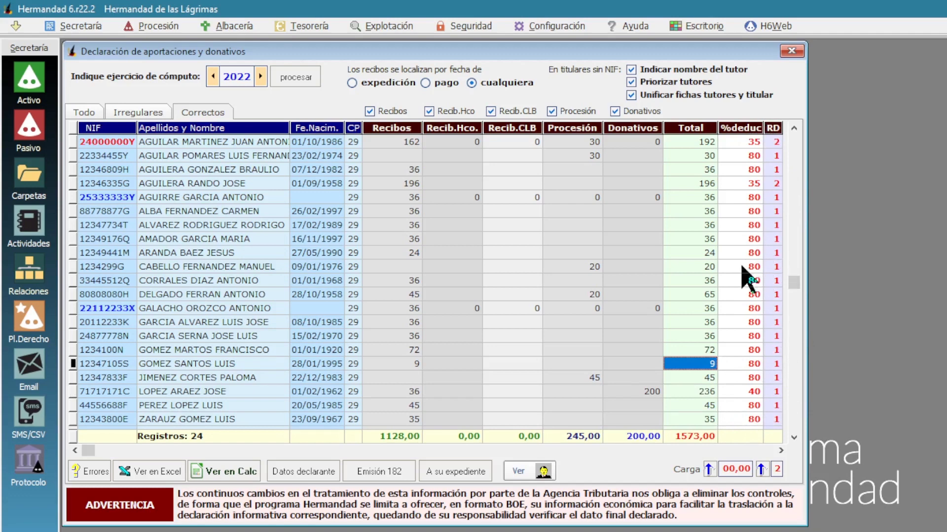
Examine the RD recurrence values of the records with the red NIF and the 196 total.
click(770, 185)
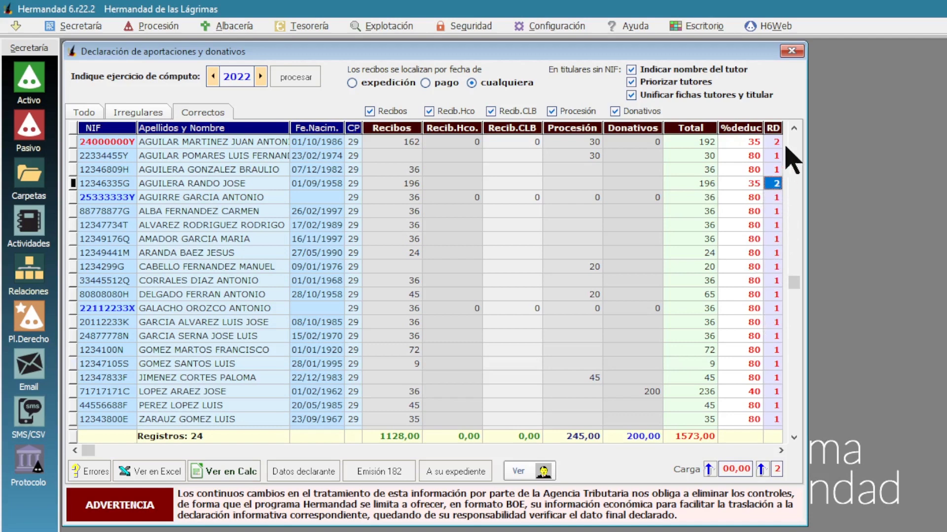
scroll(792, 148, up, 6)
click(770, 183)
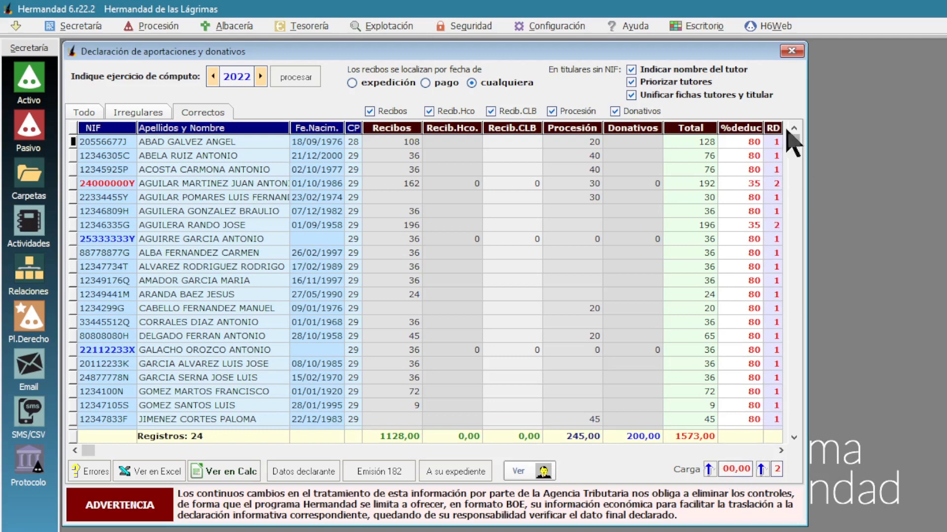
Set the first correct record's deduction percentage to 85 by hand and go through the %deduc values of the following records.
click(742, 143)
text(85)
key(Down)
key(Down)
key(Down)
key(Down)
key(Down)
key(Down)
key(Down)
key(Down)
key(Down)
key(Down)
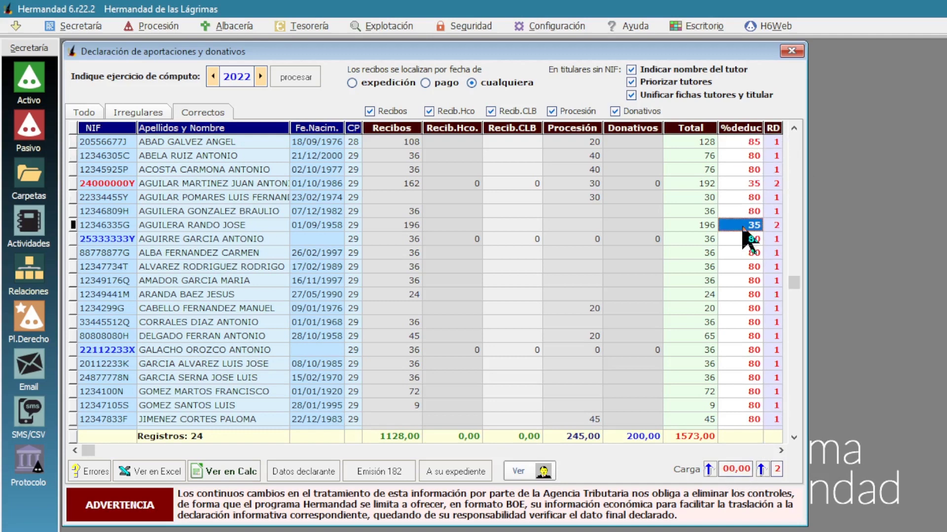
key(Down)
key(Down)
key(Down)
key(Down)
key(Down)
key(Down)
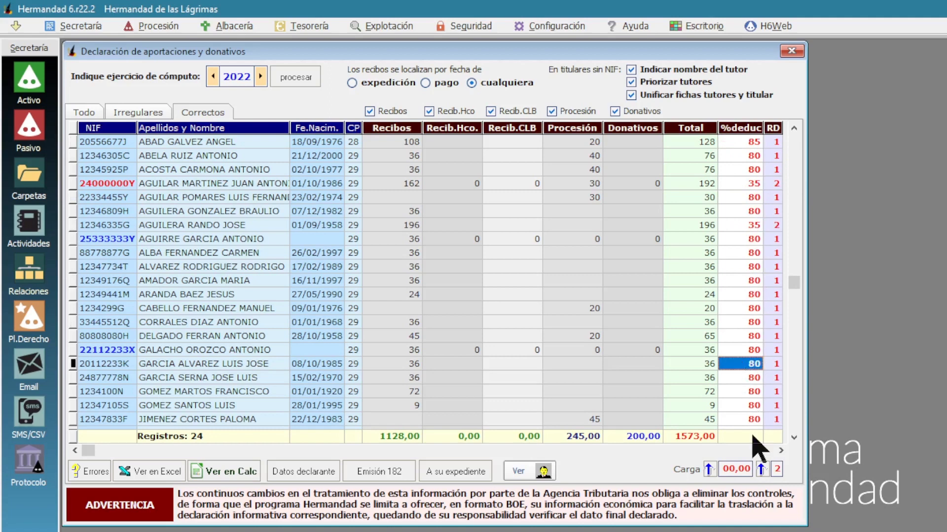
Load a deduction percentage of 85 into all the correct records at once and accept the warning.
click(735, 470)
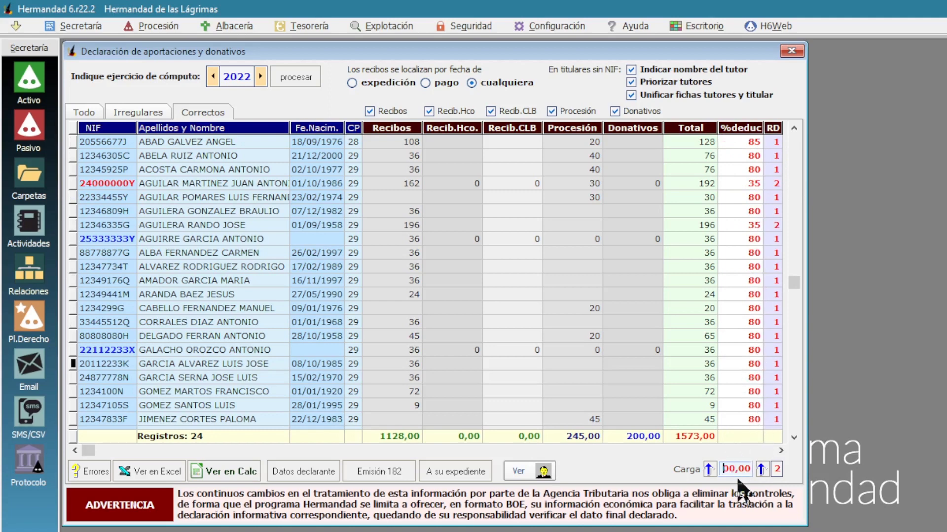
text(8)
click(708, 470)
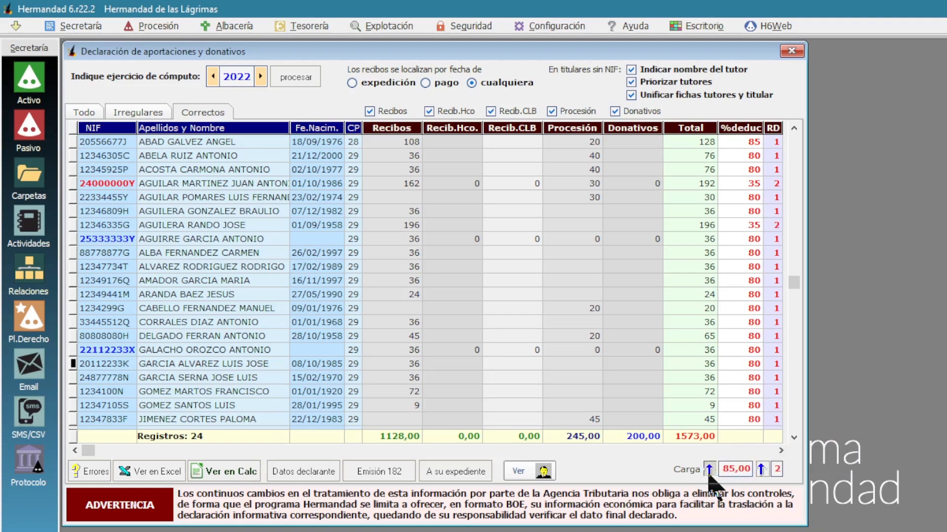
drag(732, 380, 538, 317)
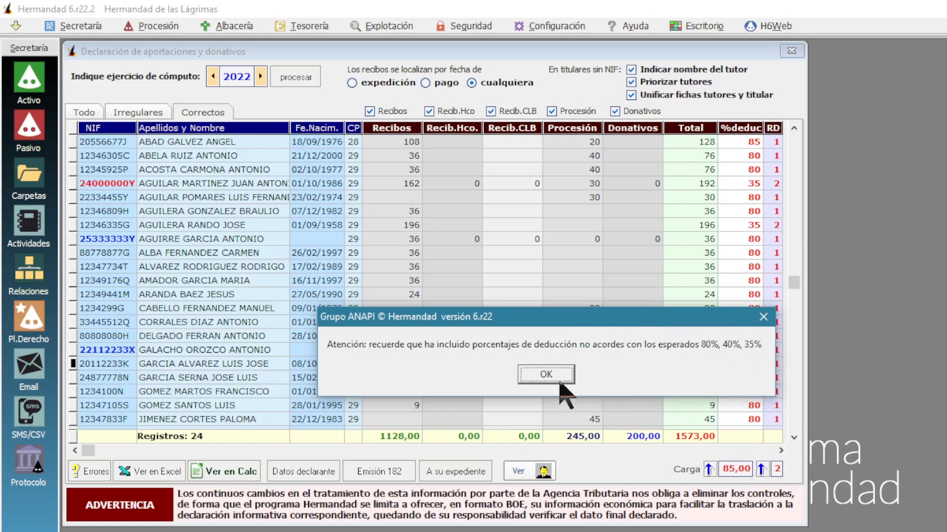
click(545, 377)
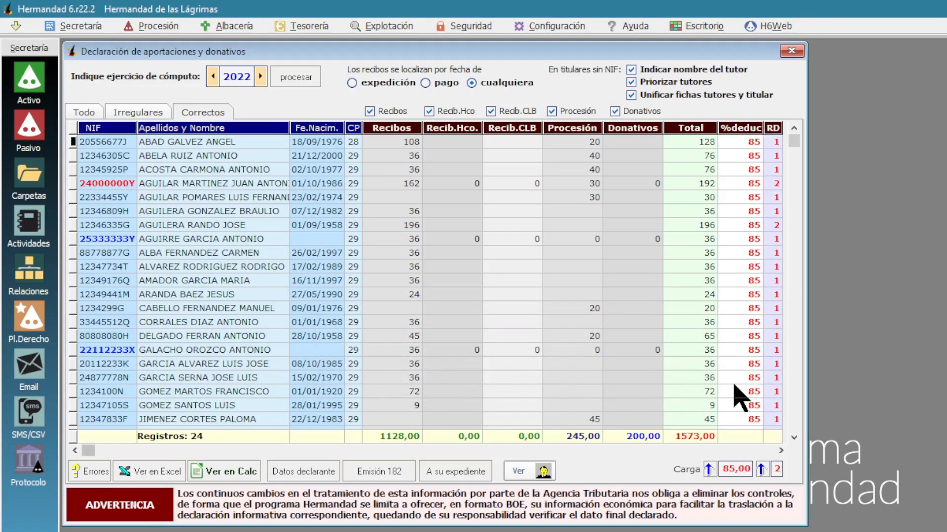
Set the deduction percentage of the red NIF record to 45.
click(732, 183)
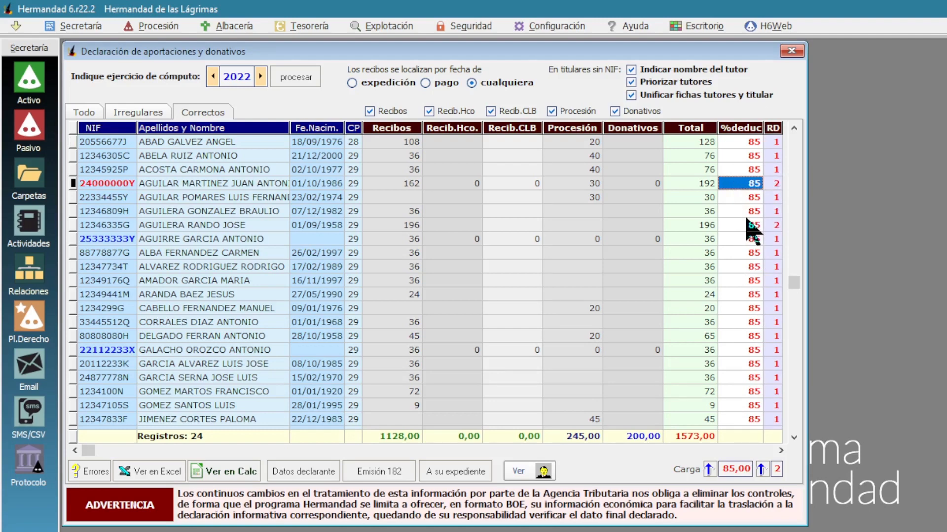
text(4)
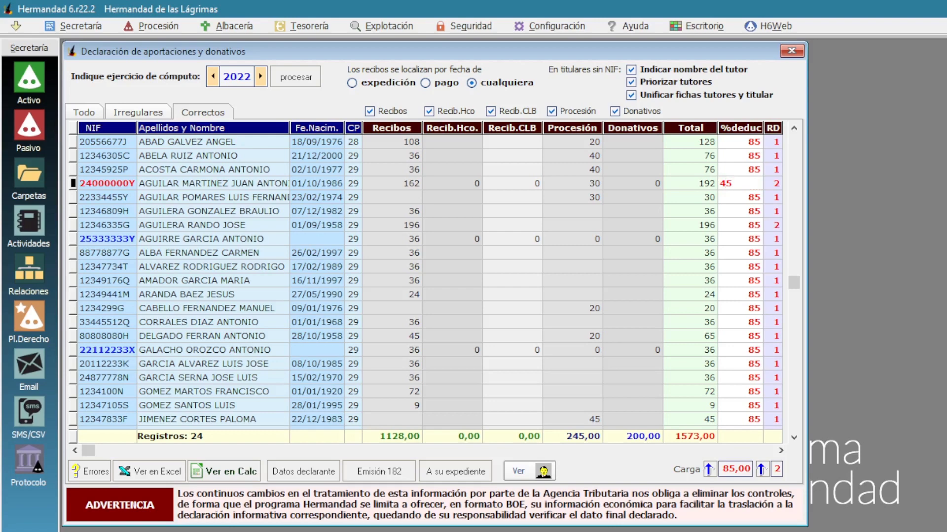
key(Return)
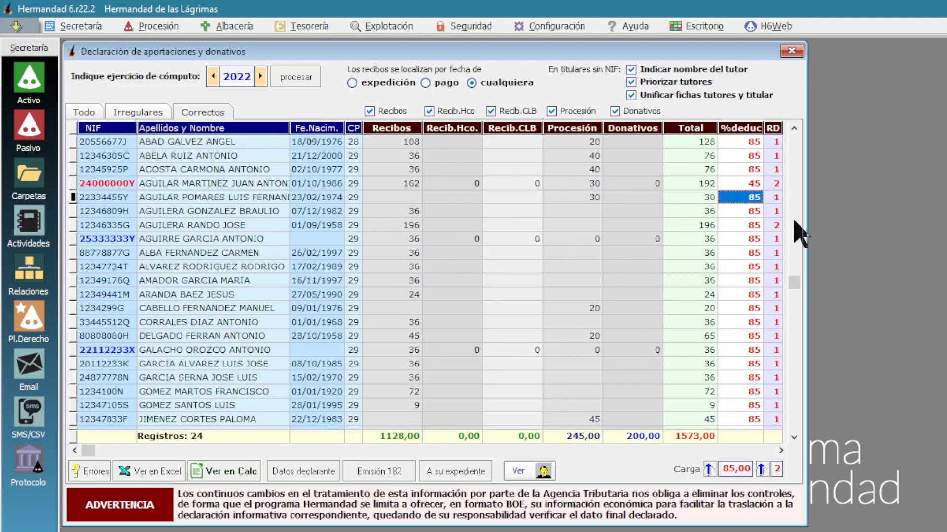
Examine the totals of several correct records and the red NIF row's contributions from previous years.
click(582, 184)
click(706, 197)
click(714, 198)
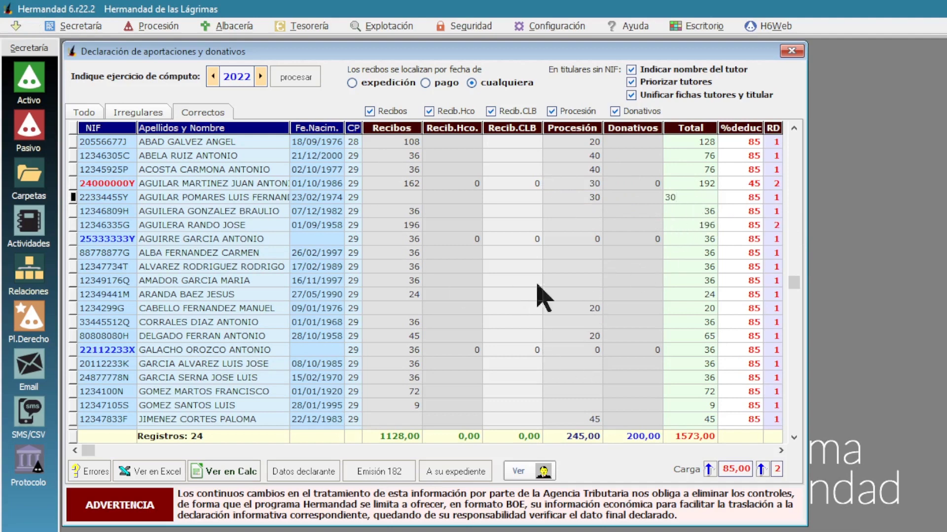
click(740, 212)
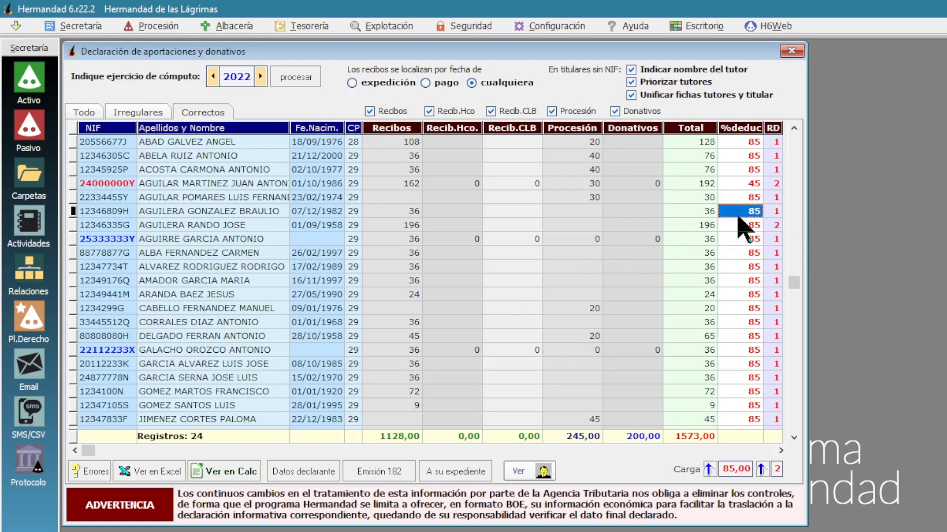
click(694, 186)
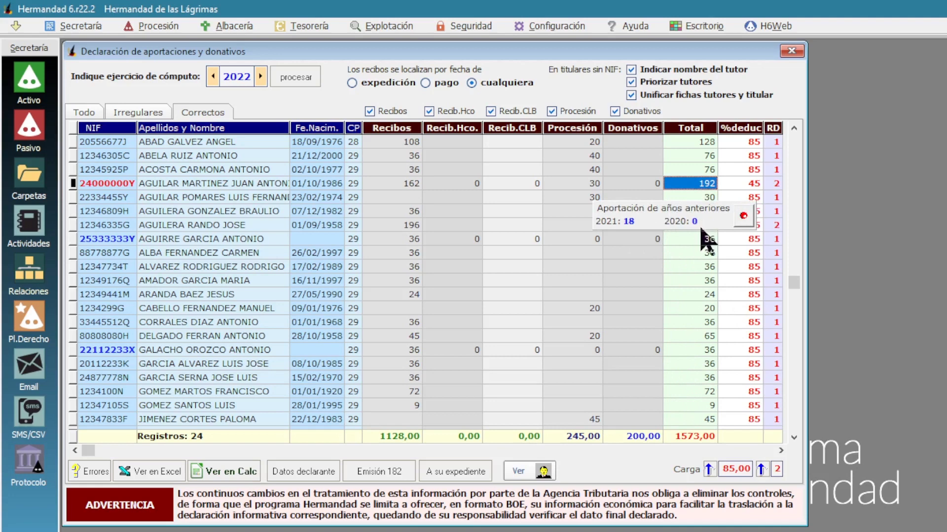
click(690, 295)
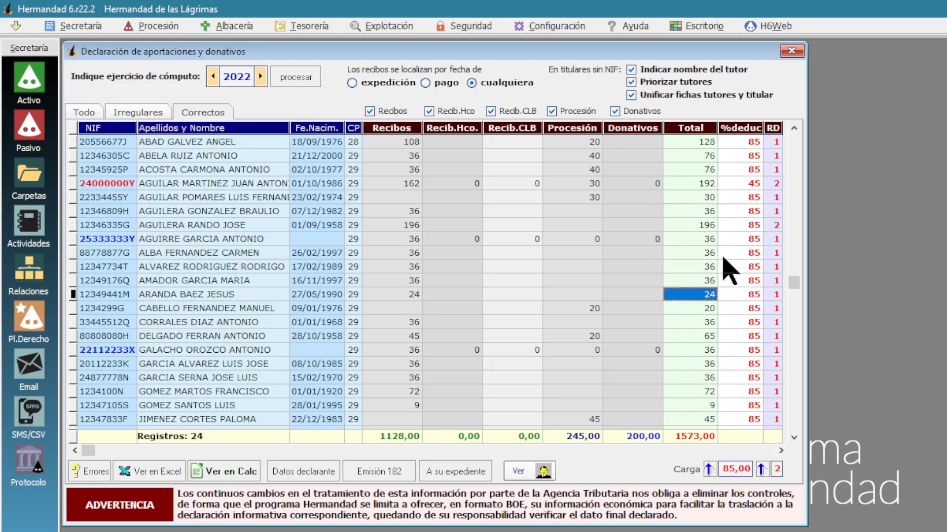
click(696, 254)
click(695, 269)
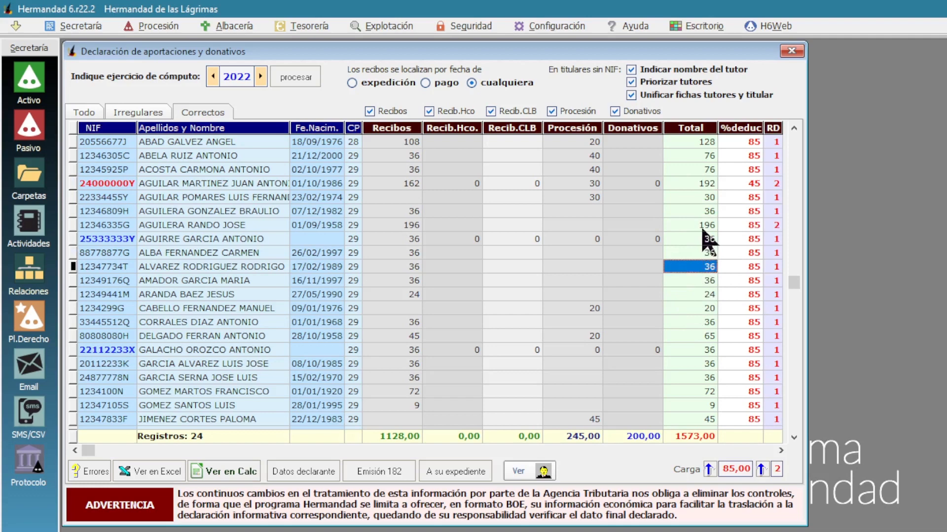
Check the previous years' contributions of the correct record totalling 196 and look through the totals of other records.
click(700, 226)
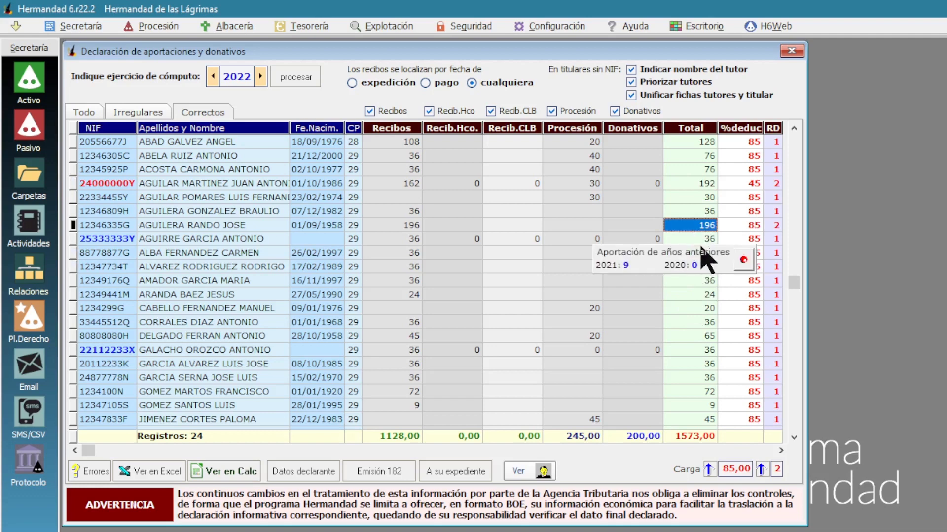
click(793, 425)
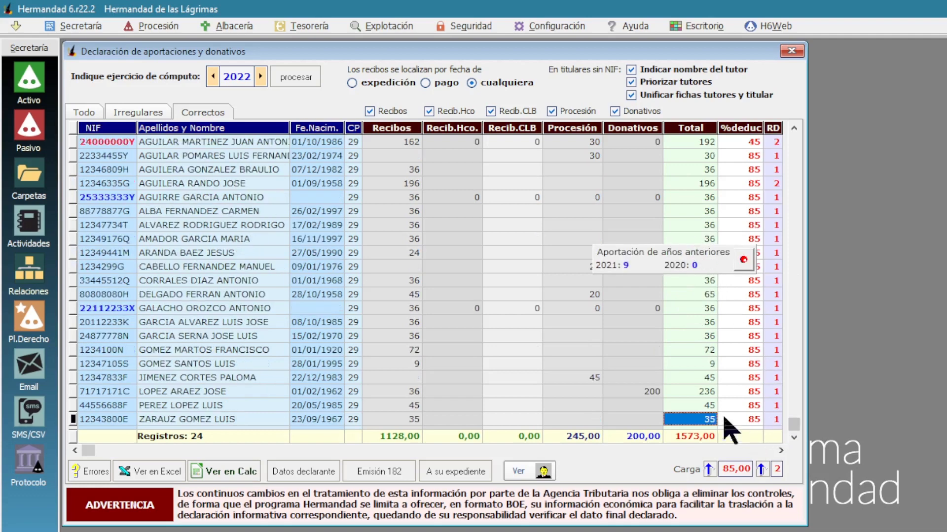
click(720, 332)
click(686, 338)
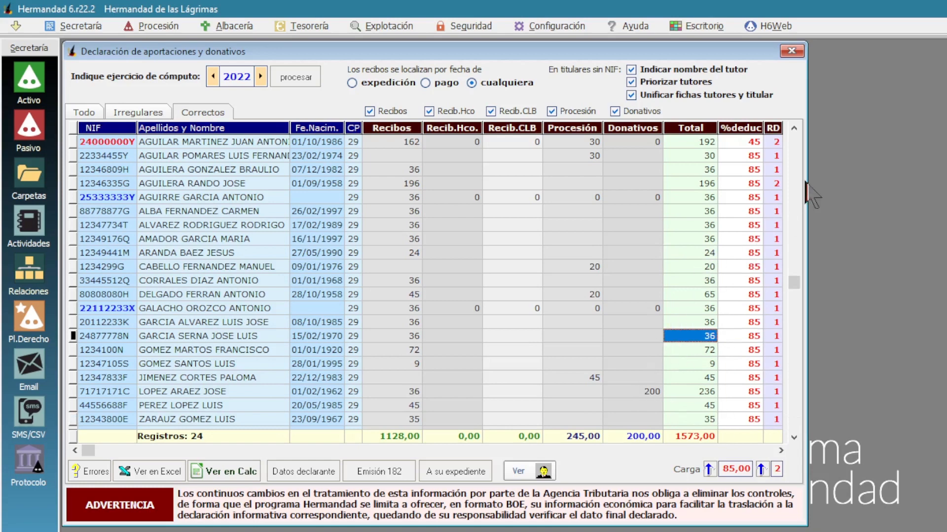
click(796, 156)
click(700, 225)
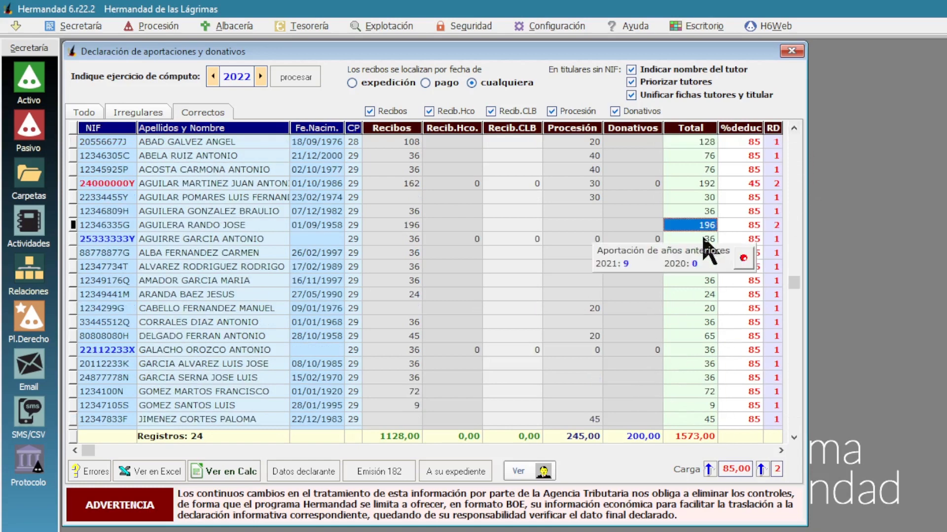
Review the donations declared to modelo 182 in the member file of the record totalling 196, and close the file.
double_click(205, 225)
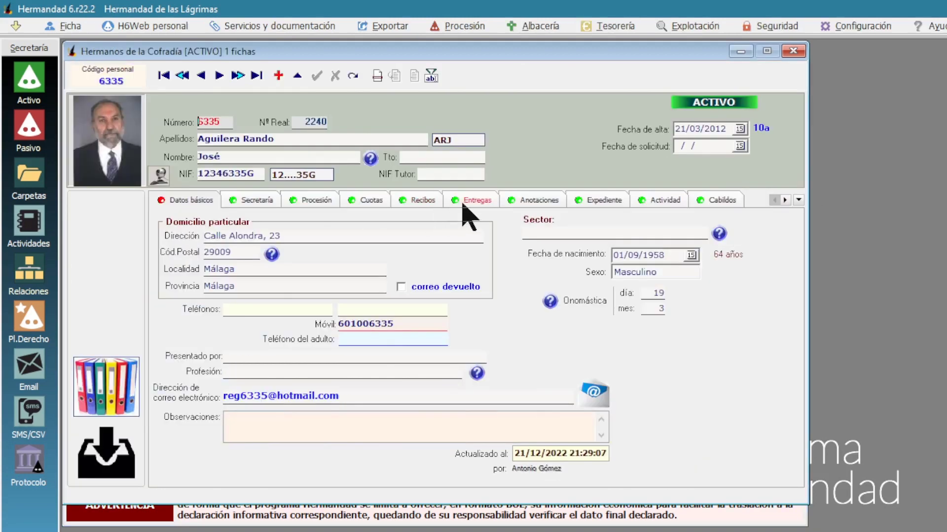
click(471, 202)
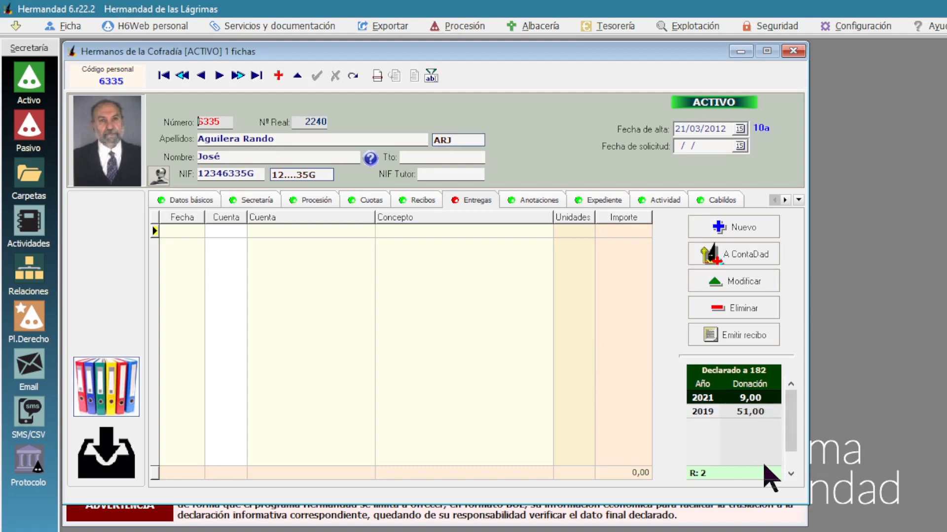
click(793, 51)
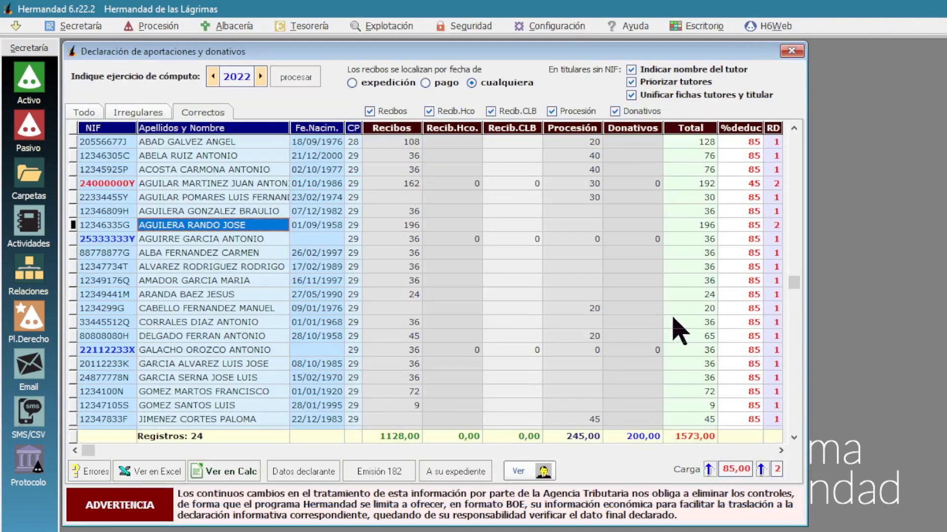
Check the red NIF record's contributions from previous years, reload the correct records list and dismiss the previous-contributions box.
click(711, 183)
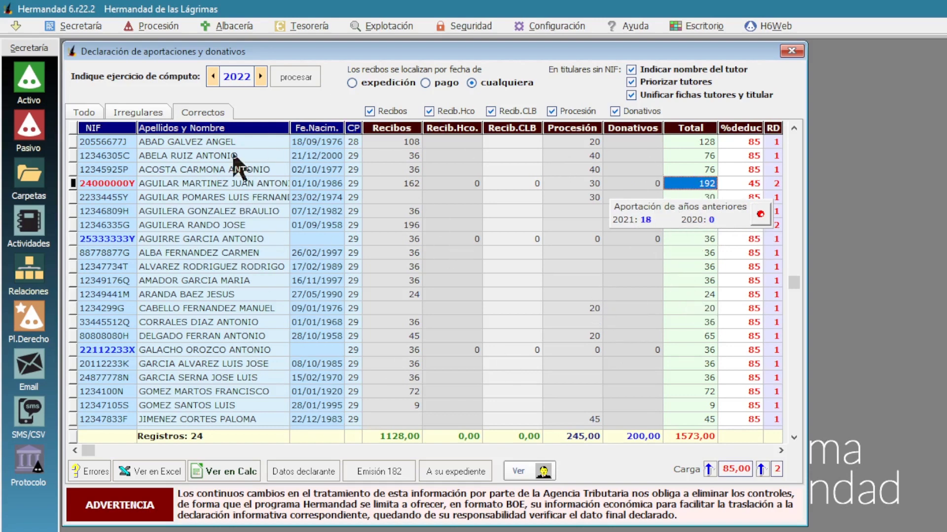
click(126, 114)
click(202, 113)
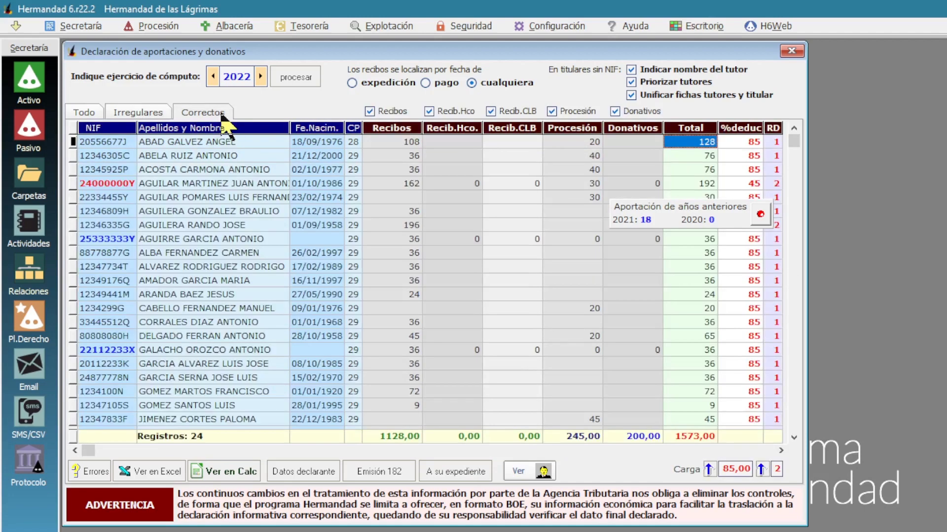
click(760, 214)
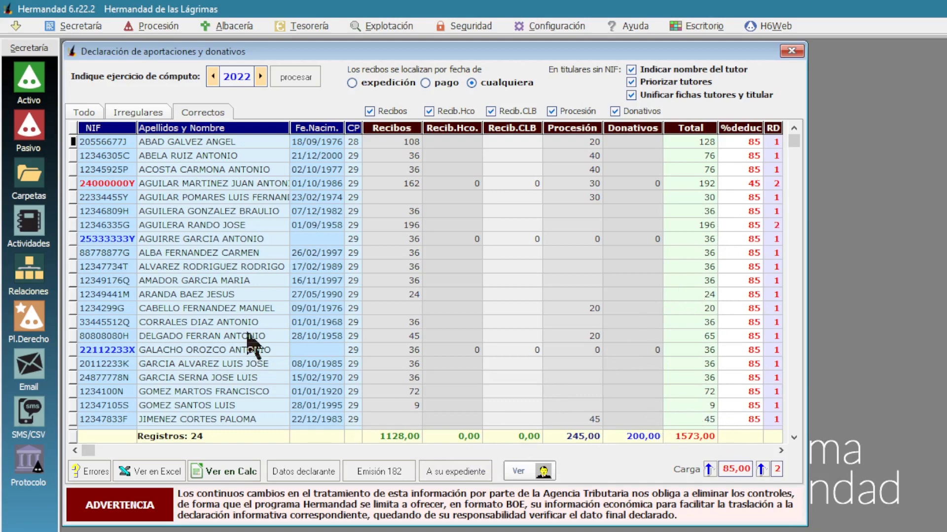
Review the donations declared to modelo 182 in the member file of the record totalling 65, and close the file.
click(212, 336)
double_click(212, 337)
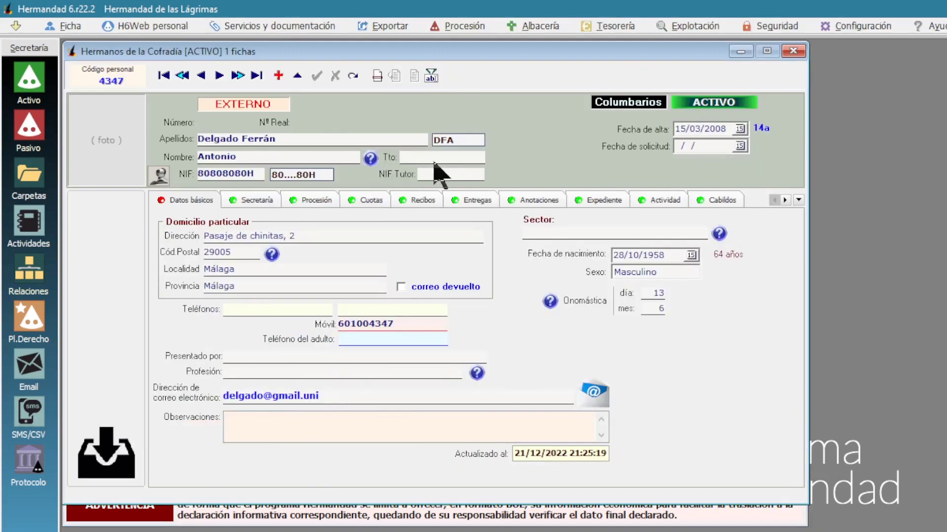
click(476, 195)
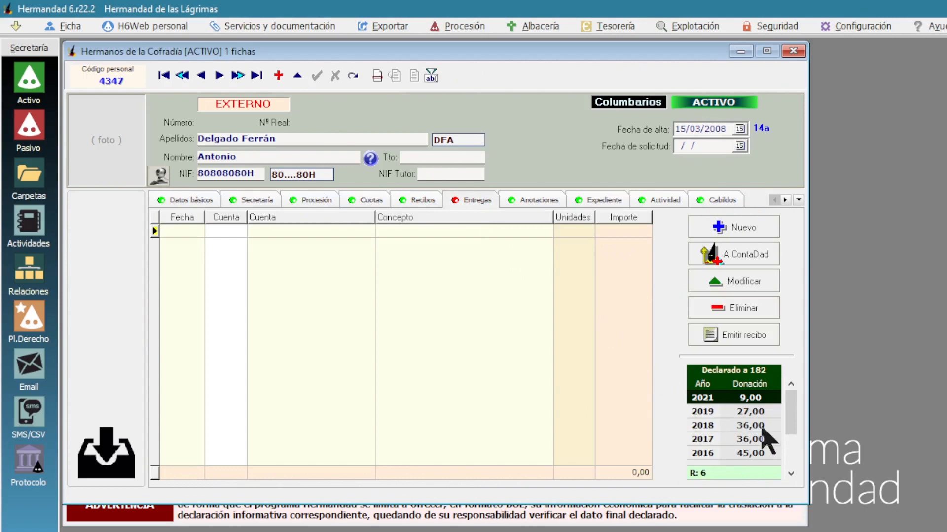
click(792, 51)
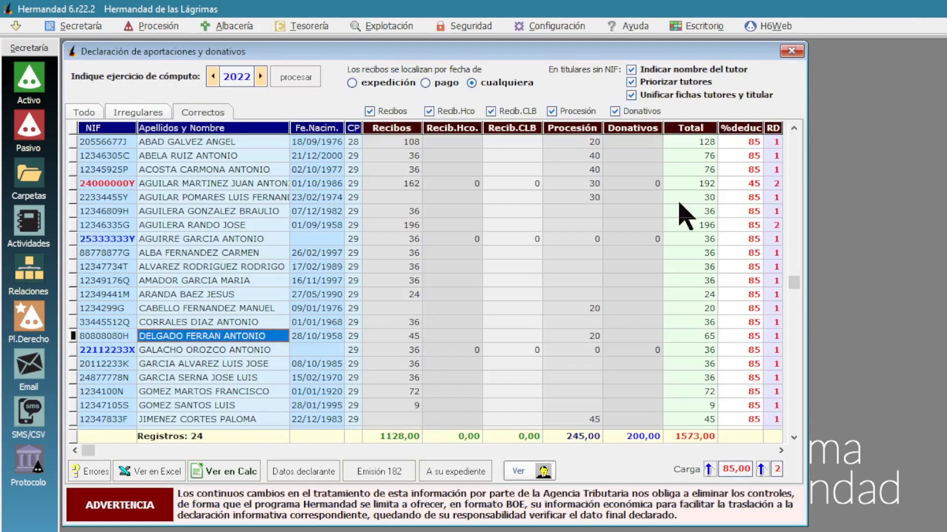
Review the fee data and the declared donations in the member file behind the first blue NIF tutor record, and close it.
click(251, 245)
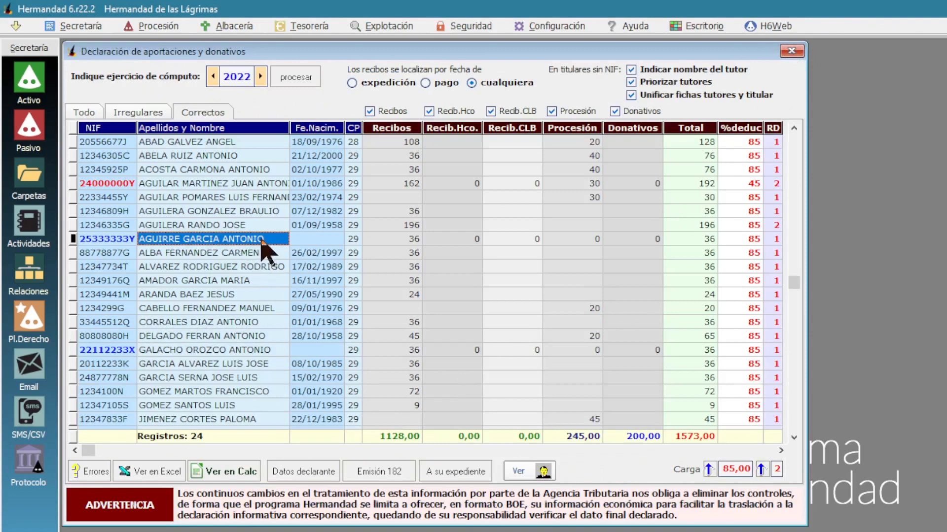
double_click(262, 241)
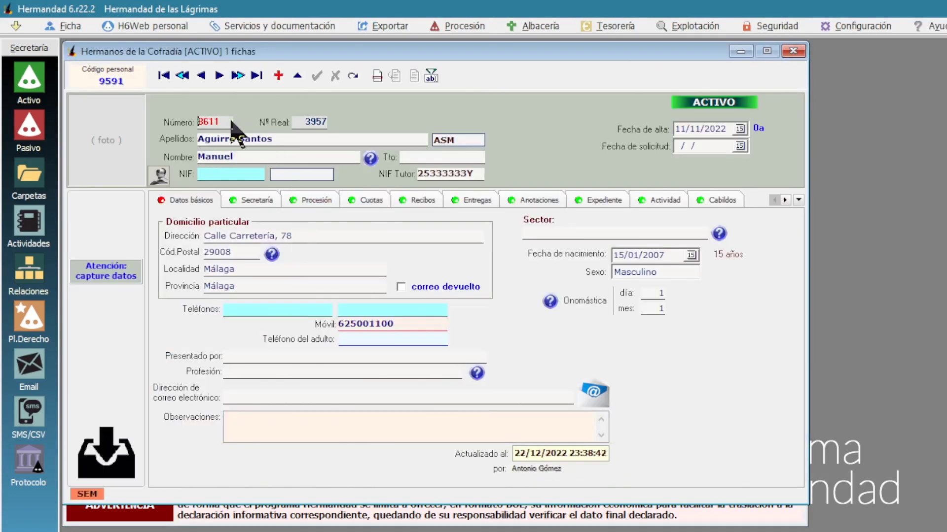
click(399, 201)
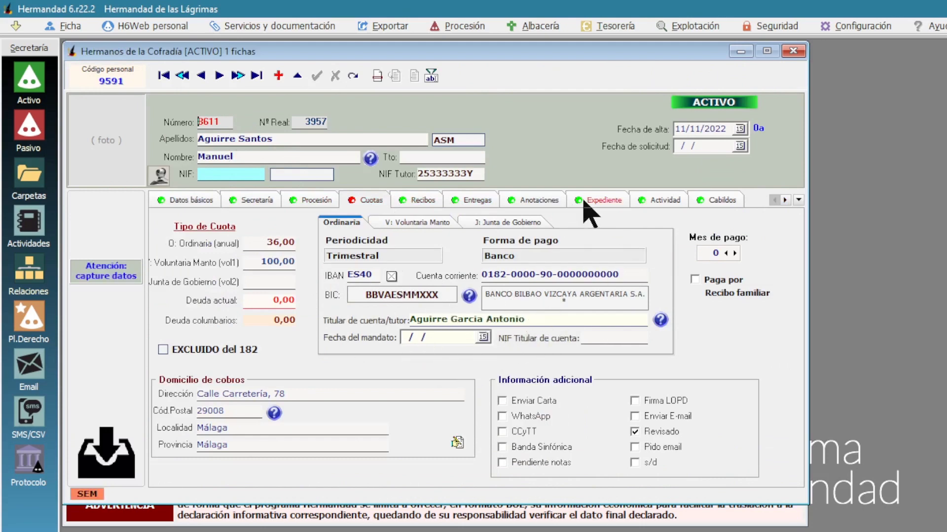
click(598, 200)
click(477, 201)
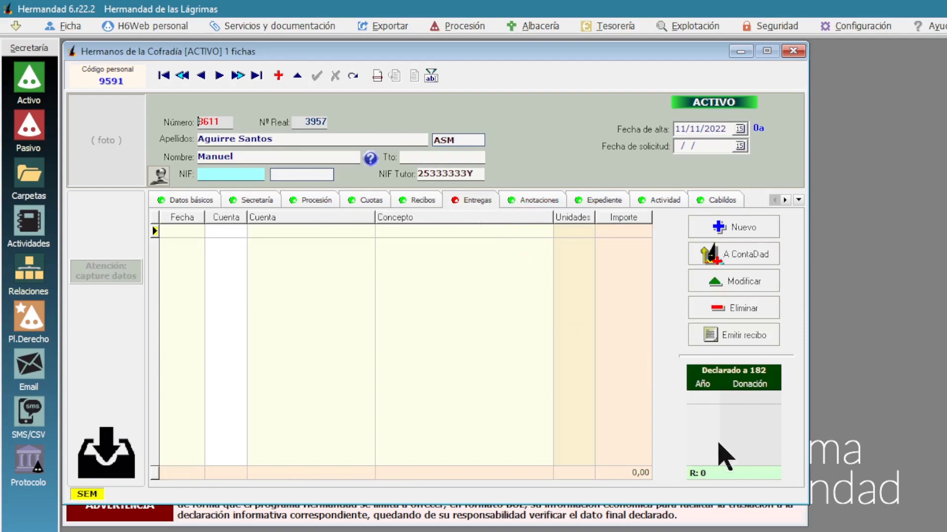
click(793, 52)
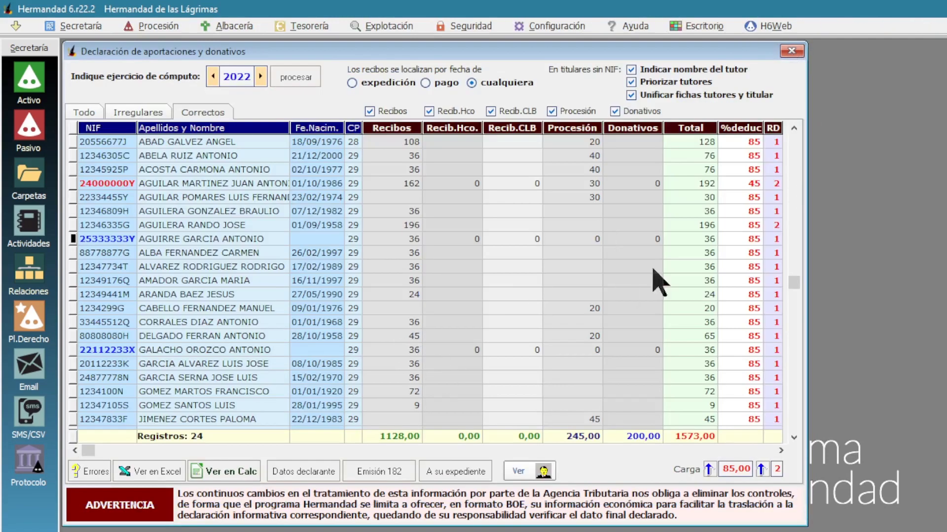
Examine the first blue NIF tutor record's total and deduction percentage against those of the records just above it.
click(242, 230)
click(270, 238)
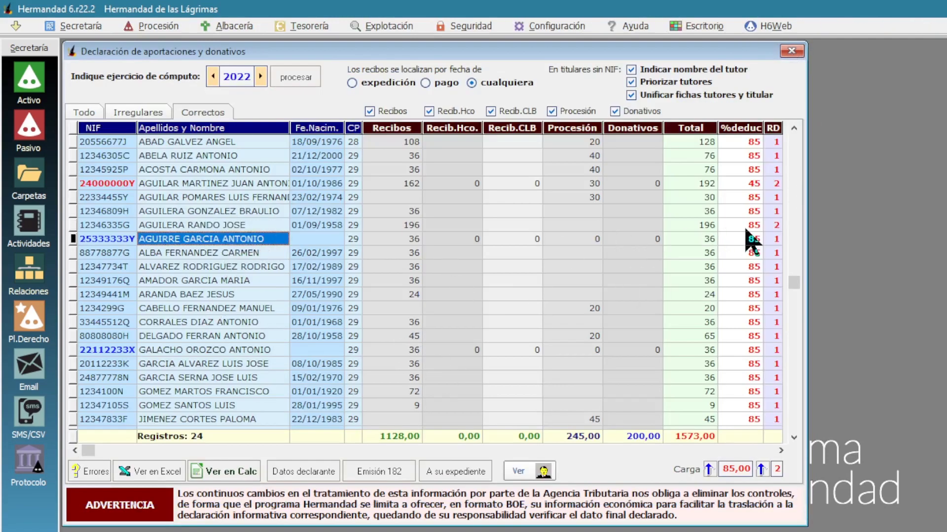
click(691, 240)
click(274, 240)
click(684, 244)
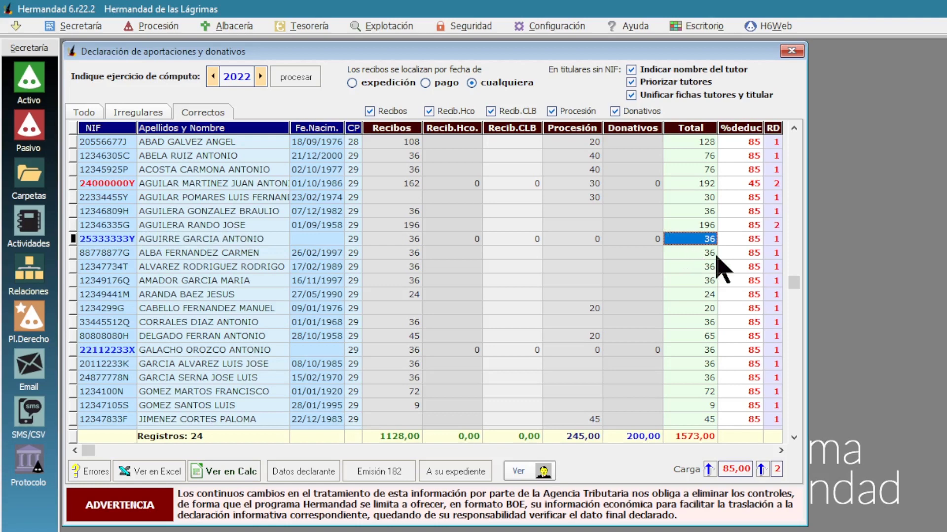
click(752, 245)
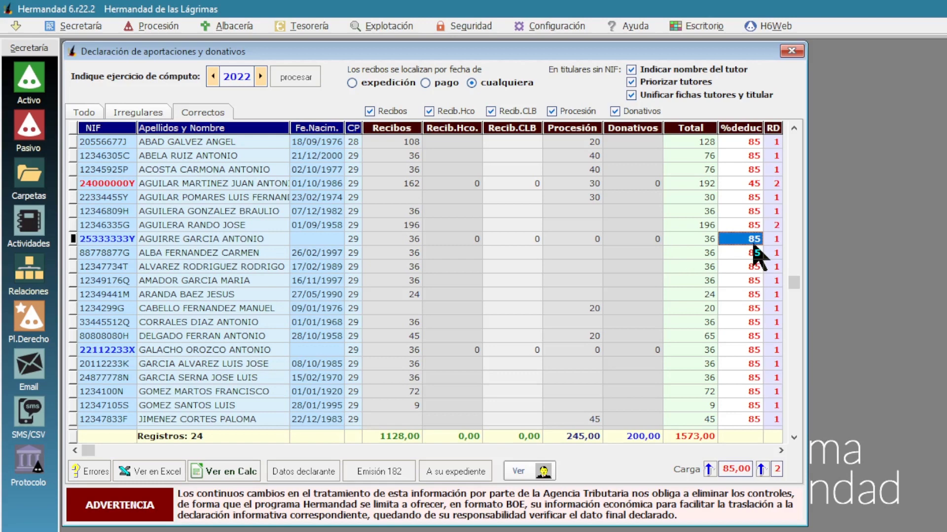
click(740, 215)
click(735, 228)
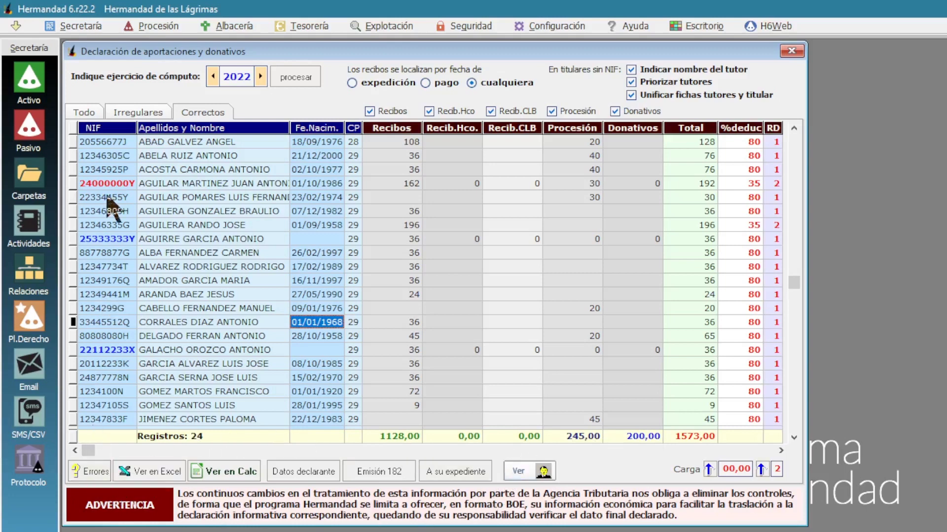
Review the irregular records with the legend of error codes, and return to the correct records.
click(138, 116)
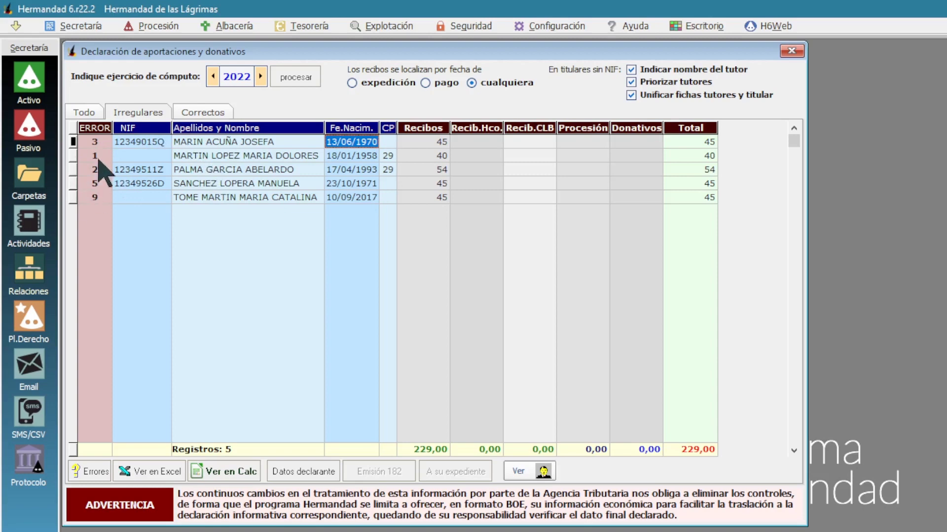
click(90, 472)
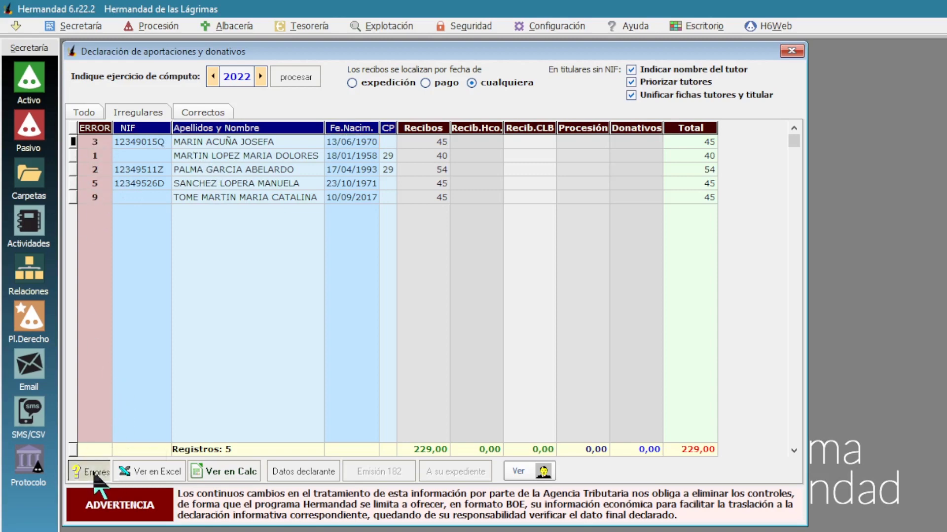
drag(702, 346, 256, 229)
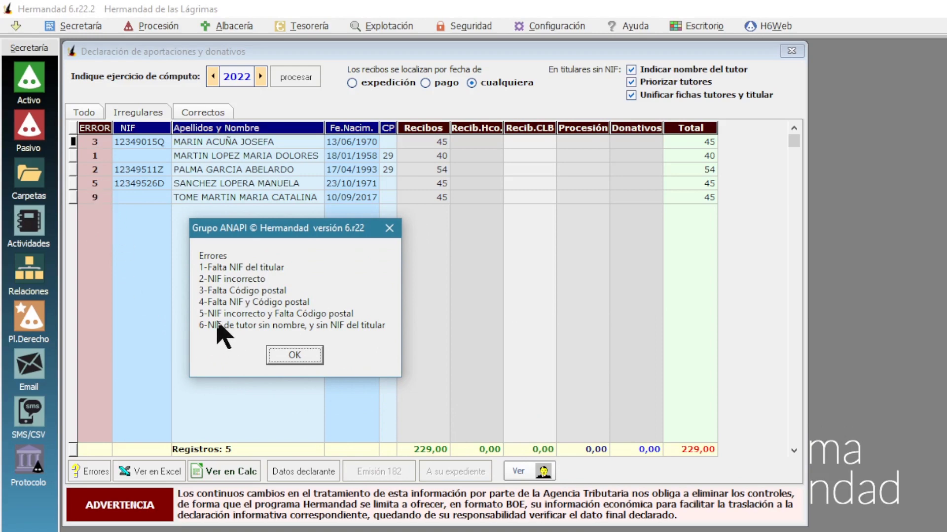
click(276, 356)
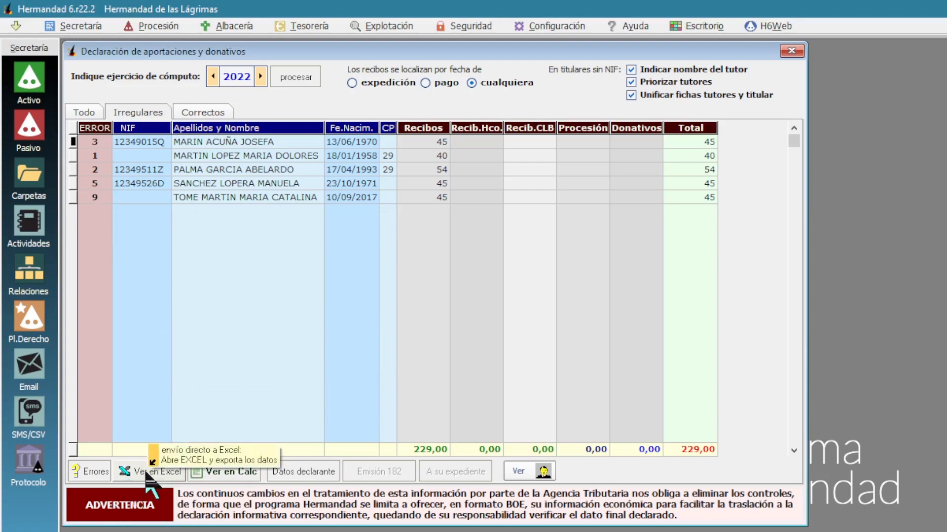
click(90, 113)
key(Right)
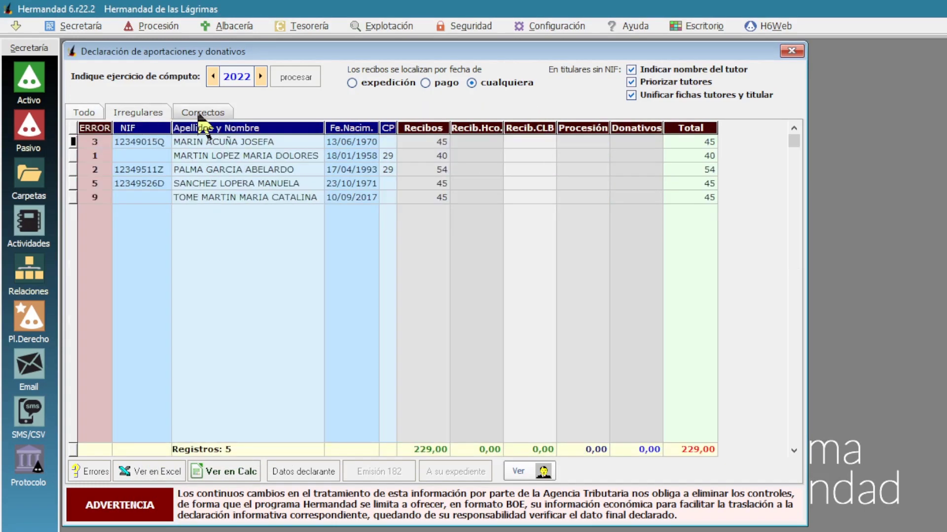
key(Right)
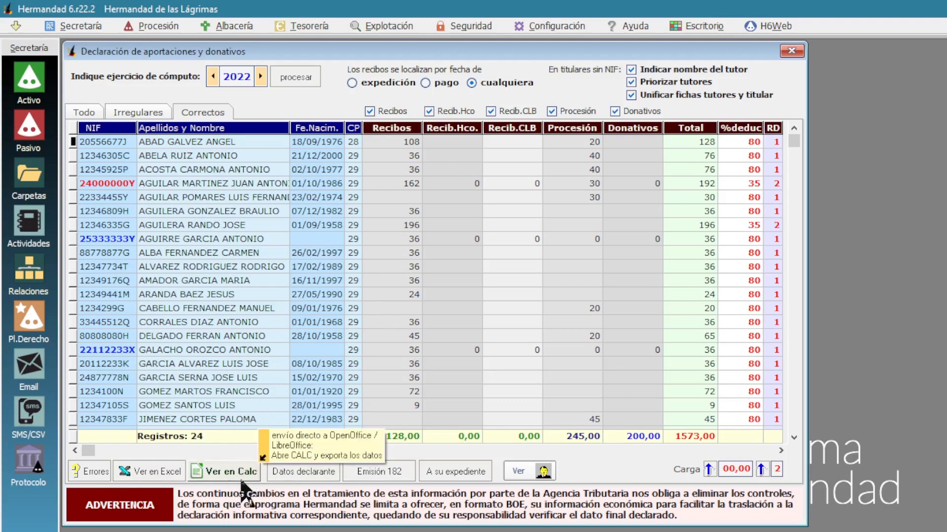
Open the declarant data for modelo 182 and review the declarant's NIF, denomination and support type.
click(305, 472)
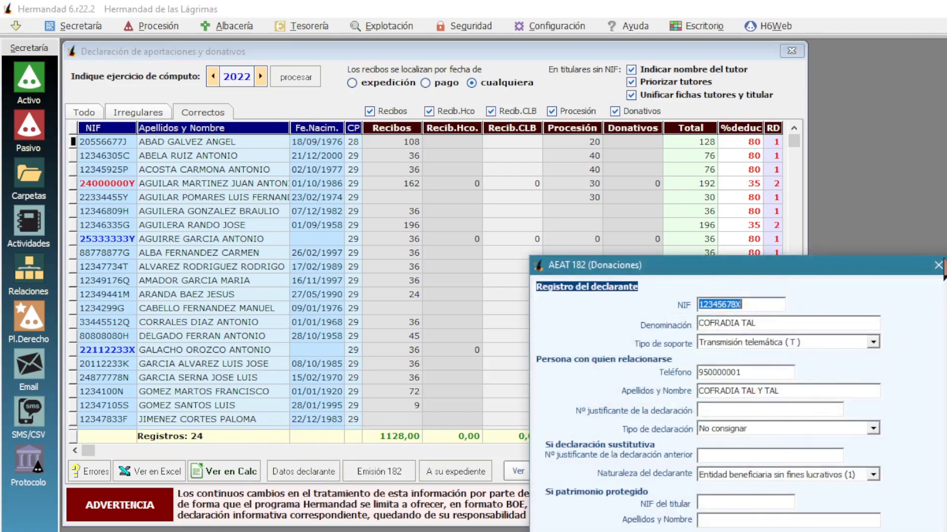
drag(934, 264, 573, 133)
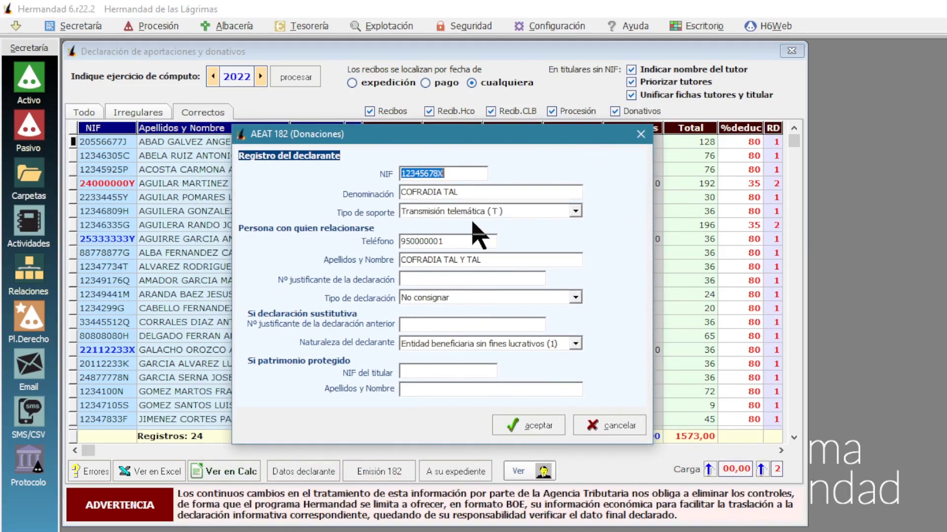
drag(463, 174, 363, 190)
click(460, 174)
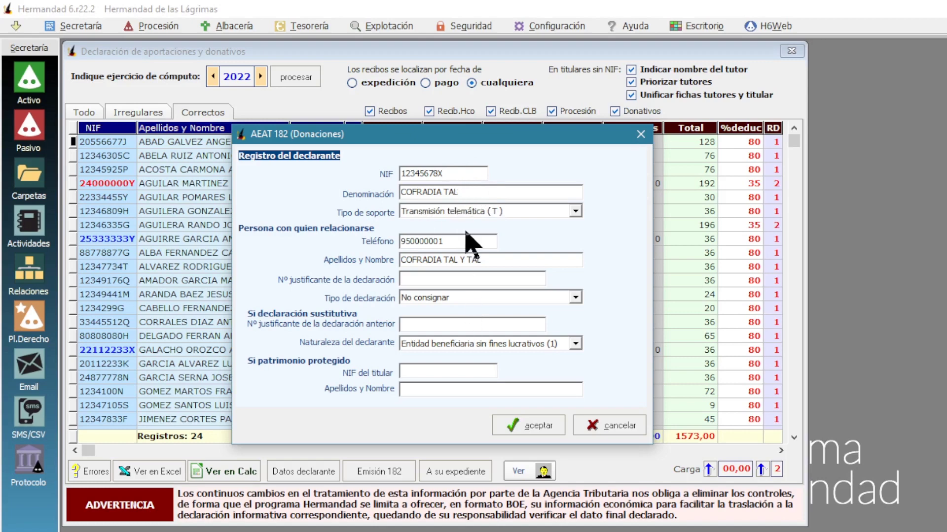
drag(459, 175, 280, 167)
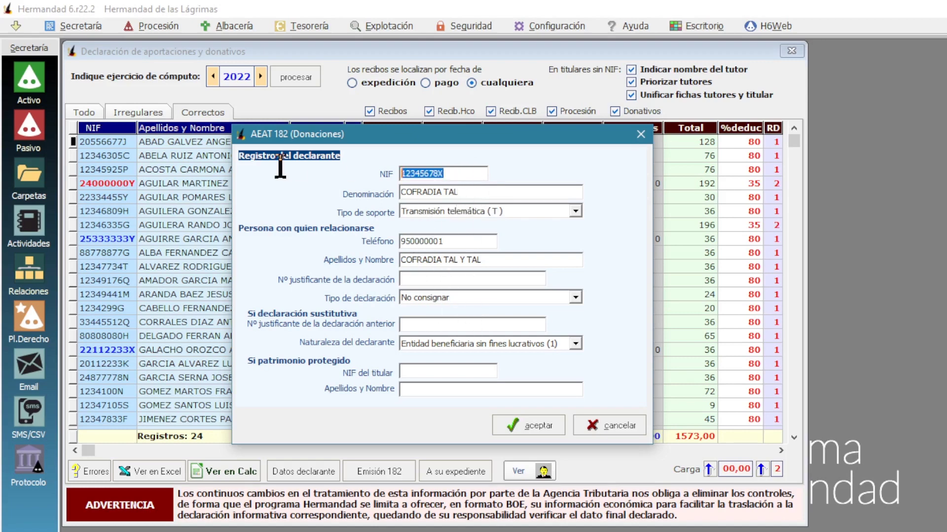
drag(476, 191, 271, 190)
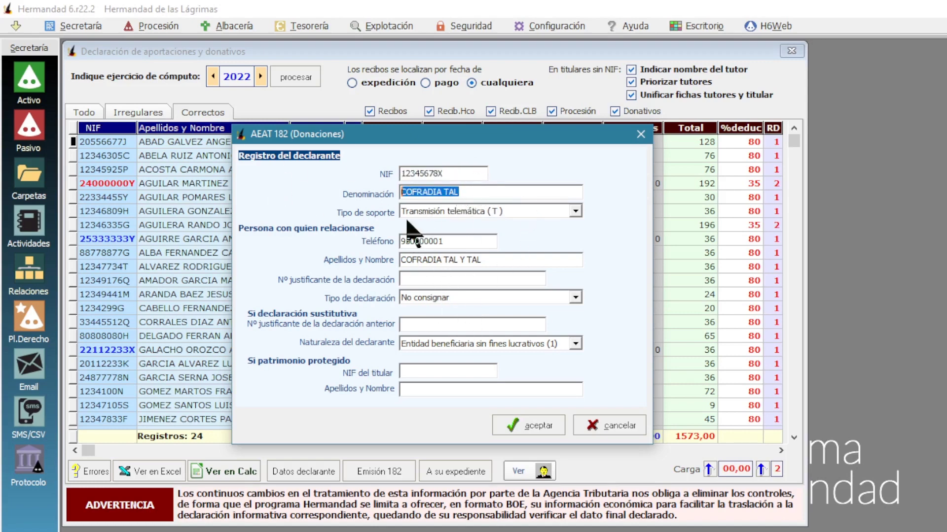
click(545, 211)
click(545, 211)
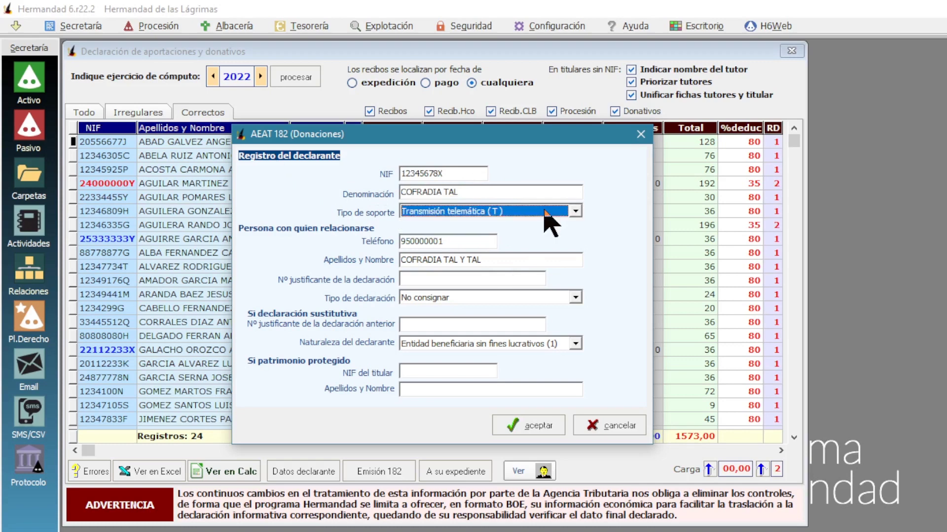
Review the contact person's name and the declaration's receipt number field in the declarant data.
click(480, 260)
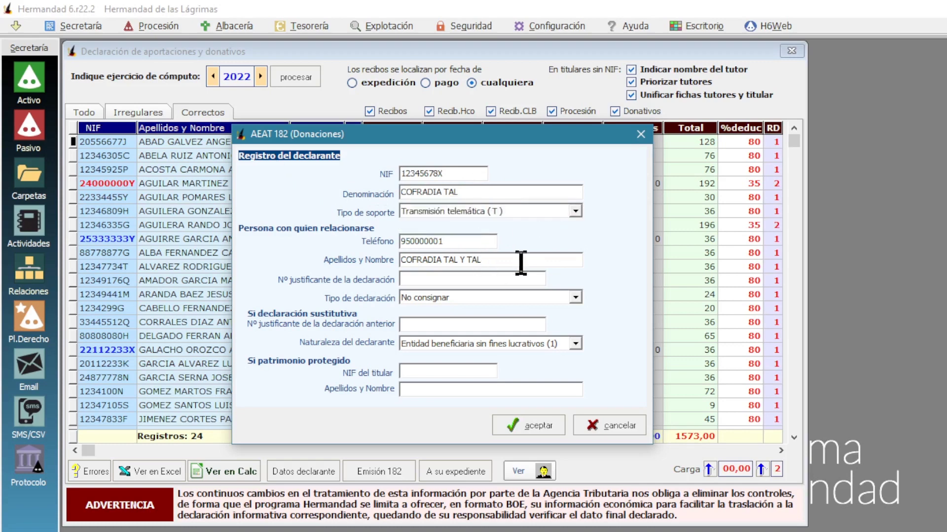
key(shift+Home)
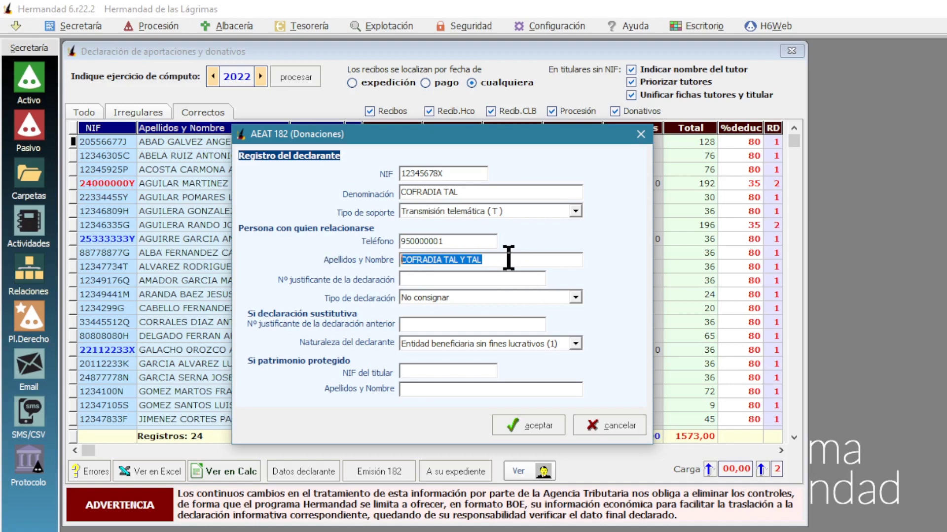
click(490, 277)
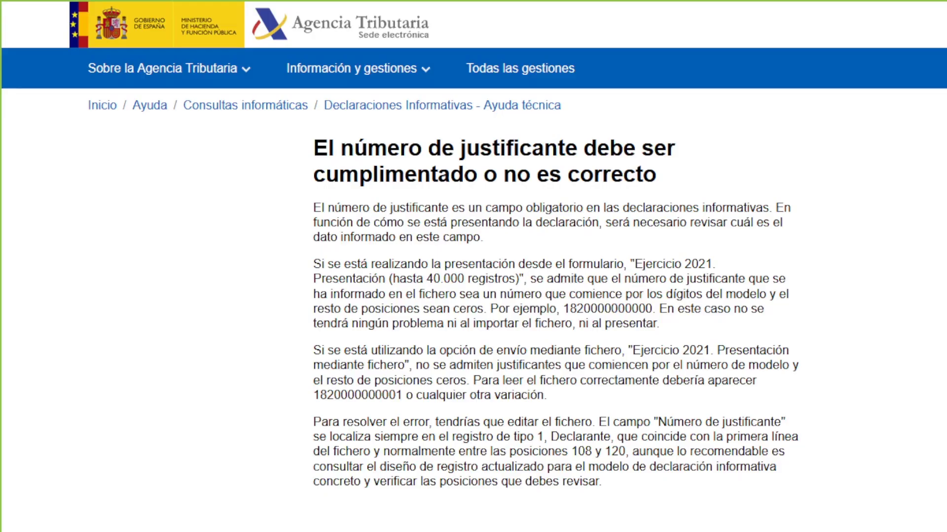
Examine the example receipt numbers for form and file submission on the Agencia Tributaria help page.
drag(313, 206, 773, 501)
click(756, 222)
drag(560, 310, 666, 310)
drag(314, 395, 401, 395)
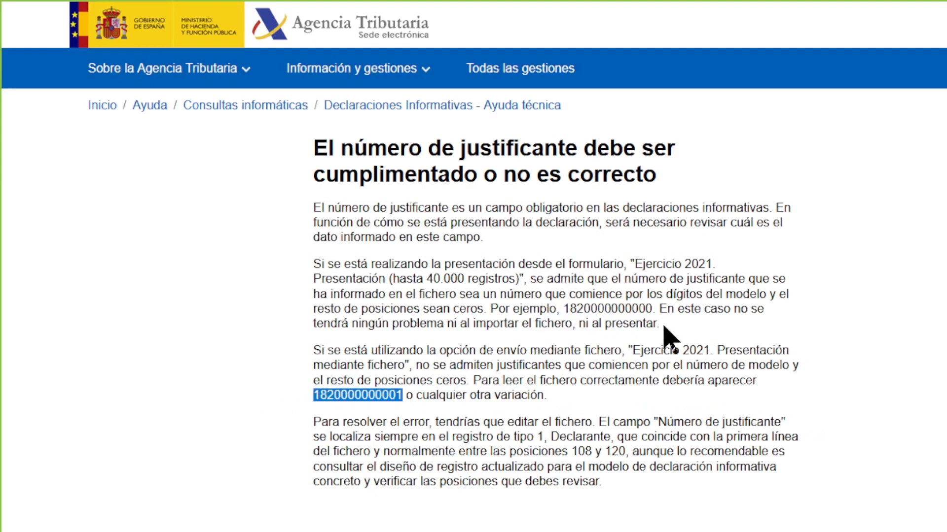
click(598, 311)
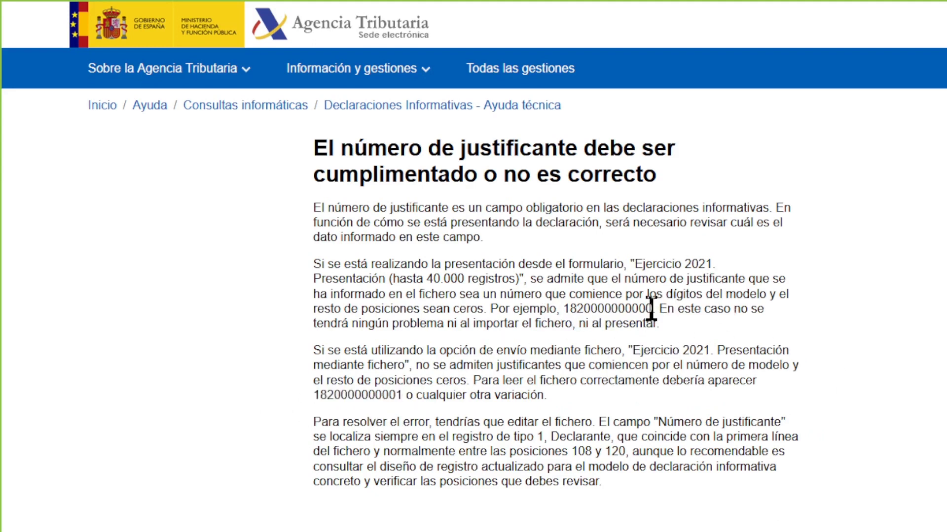
drag(651, 309, 556, 311)
drag(396, 395, 314, 395)
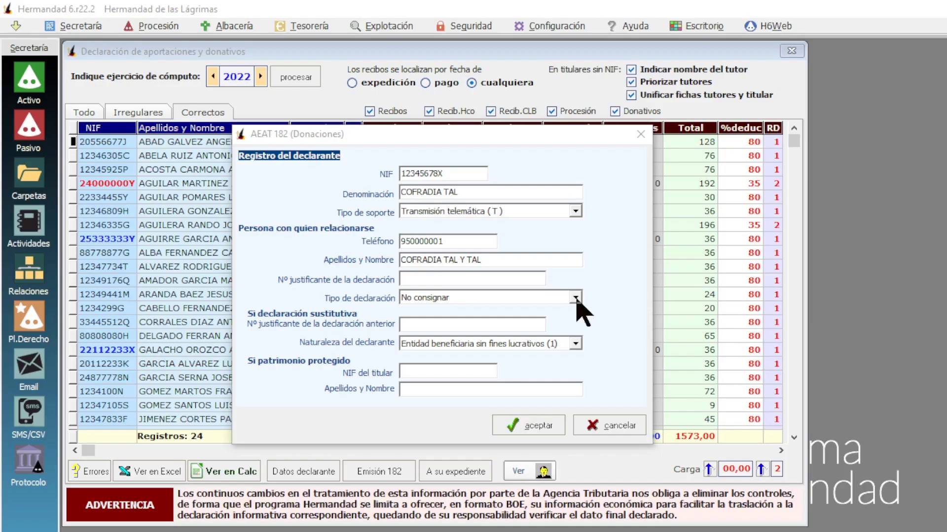
Review the declaration type, previous receipt number and declarant nature options in the declarant data, and close it without saving.
click(454, 298)
click(458, 298)
click(457, 297)
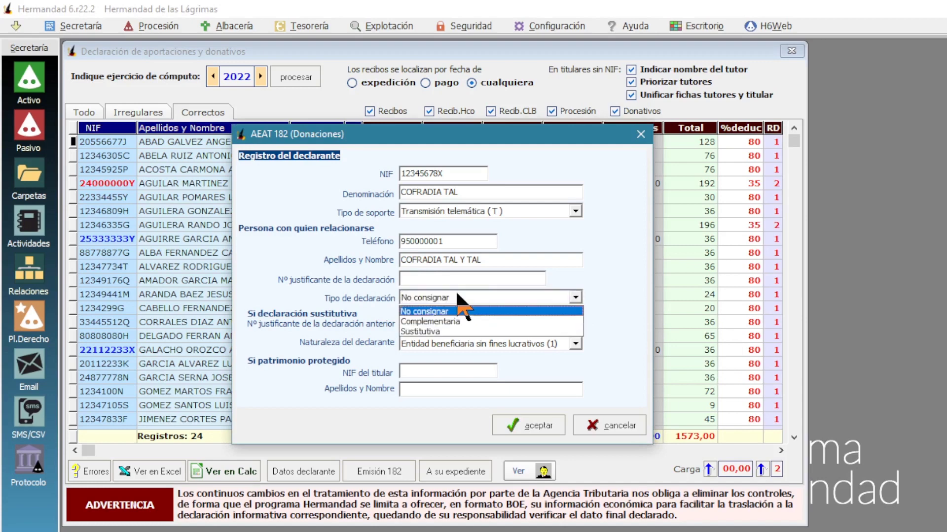
click(488, 300)
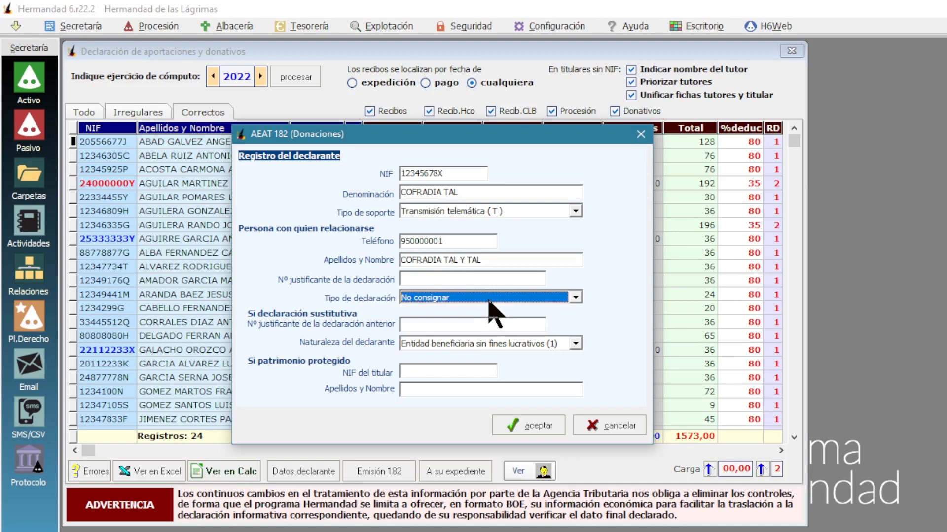
click(463, 324)
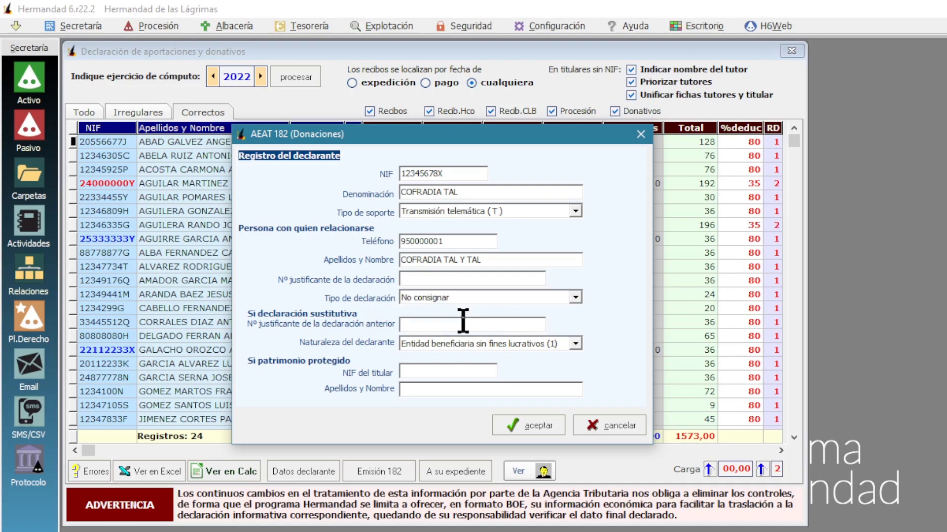
click(574, 344)
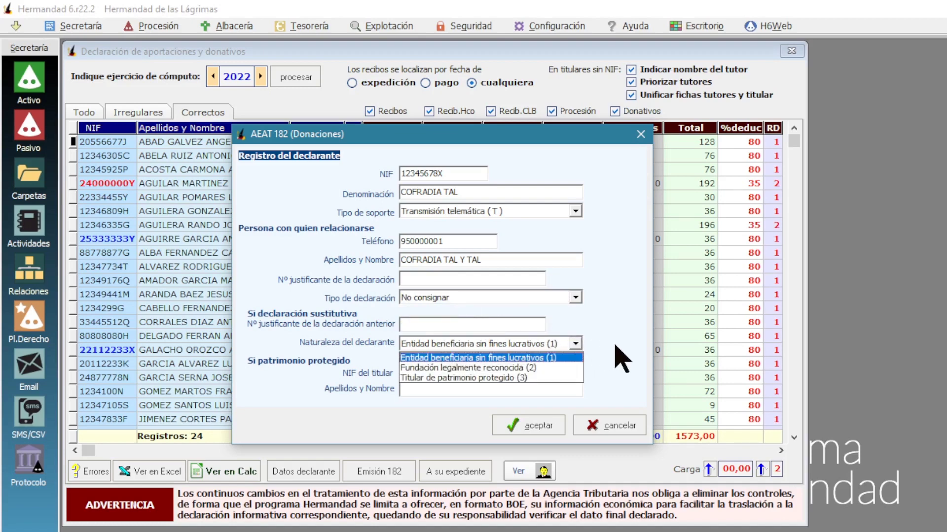
click(640, 287)
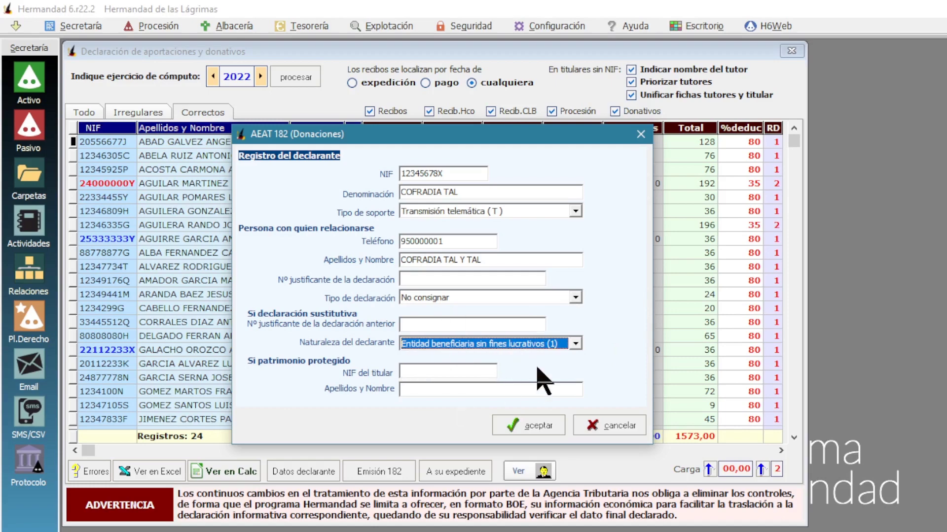
click(594, 432)
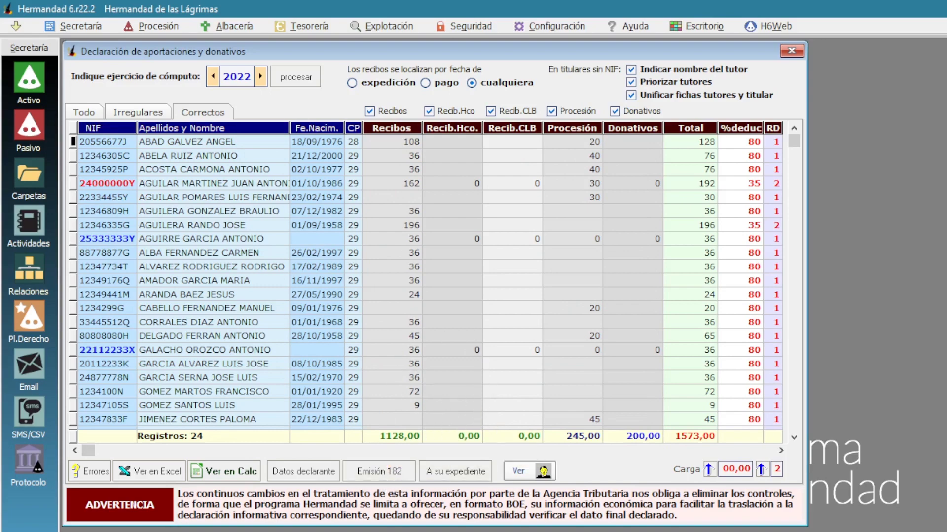
Issue the modelo 182 file as "prueba" in the program's default folder, with the option to choose the destination folder turned off.
click(384, 474)
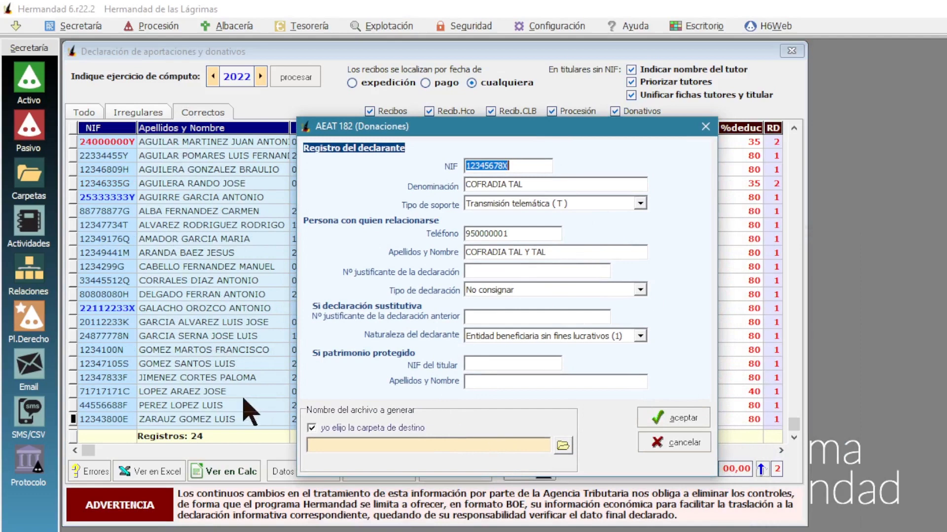
click(356, 446)
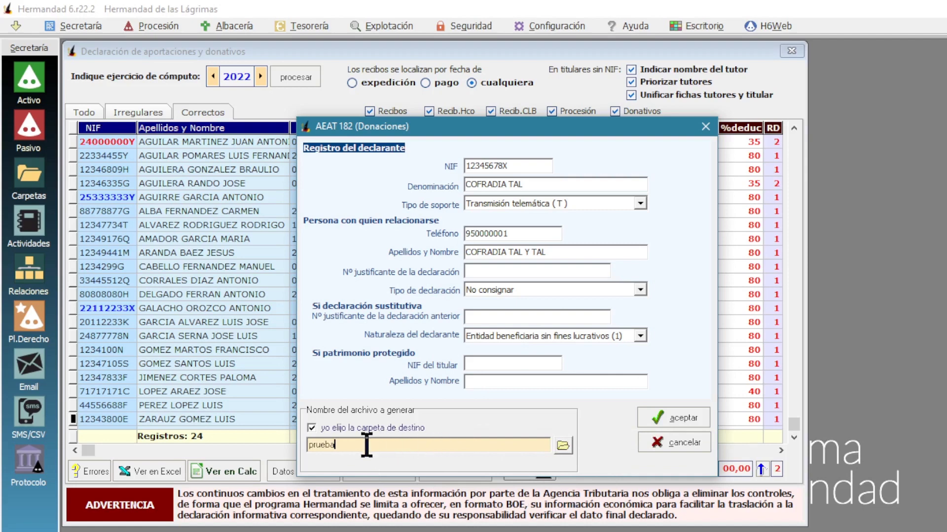
click(312, 428)
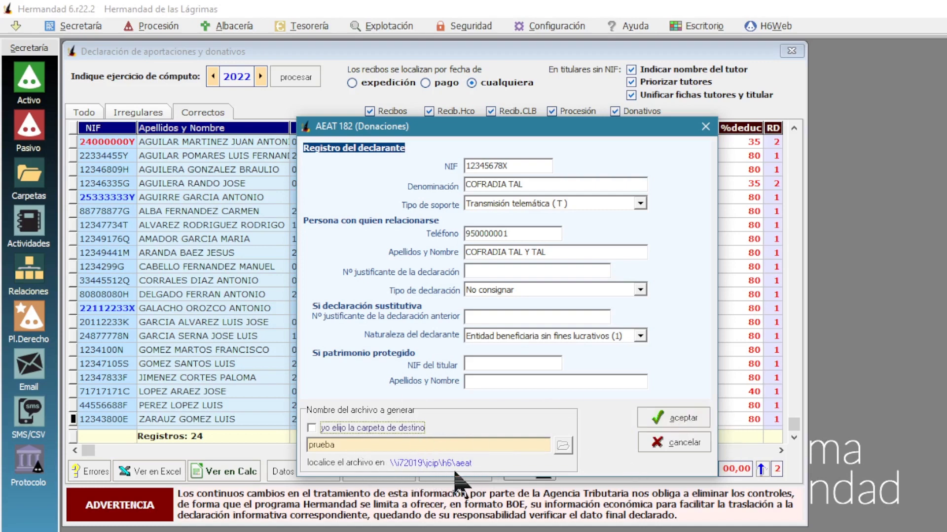
click(669, 421)
drag(709, 380, 516, 318)
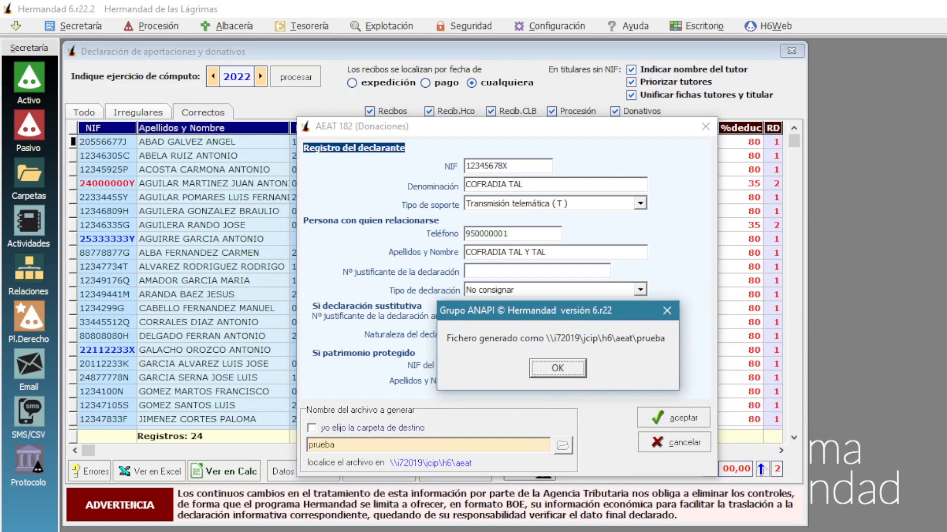
click(557, 367)
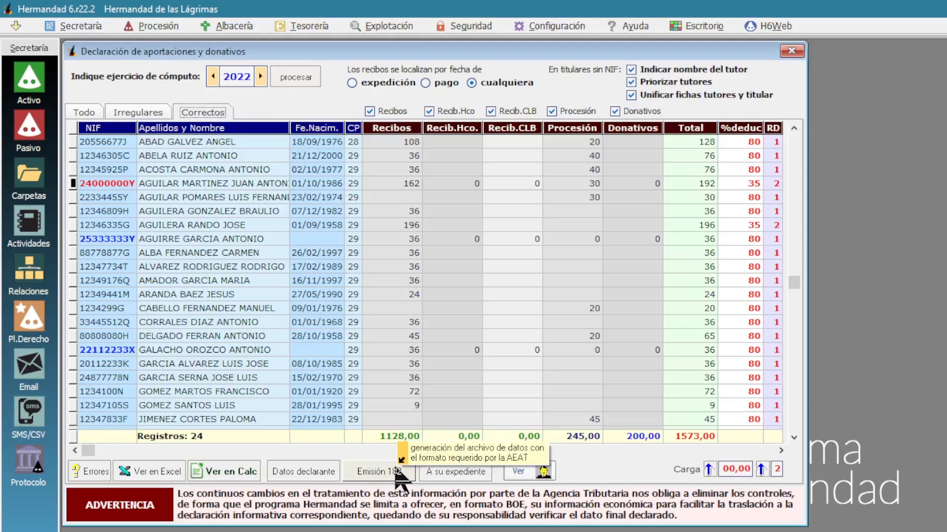
Look over the irregular records again, return to the correct ones, and examine the NIF and name of the second record.
click(139, 113)
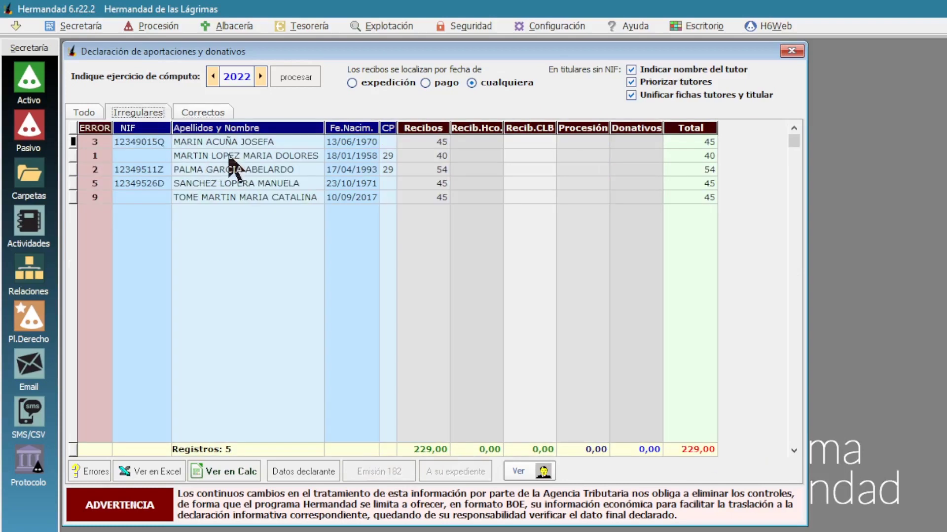
click(204, 115)
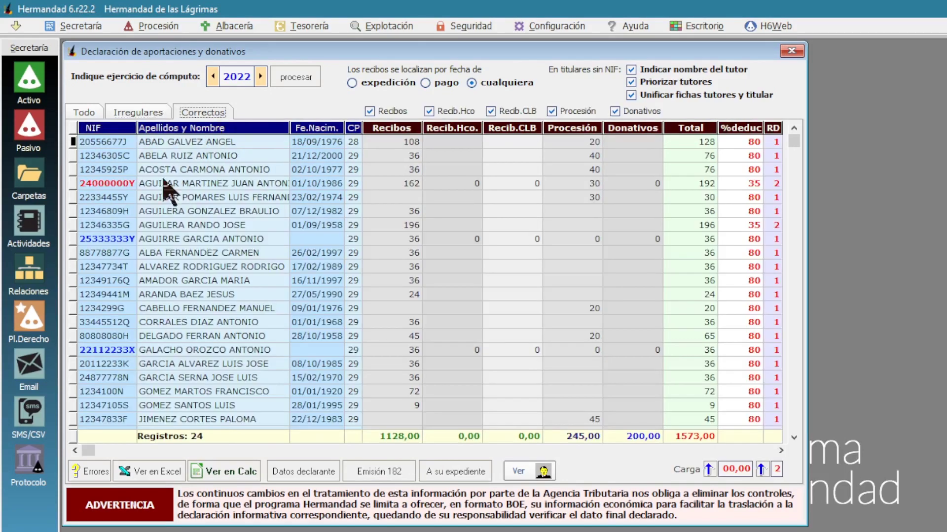
click(112, 156)
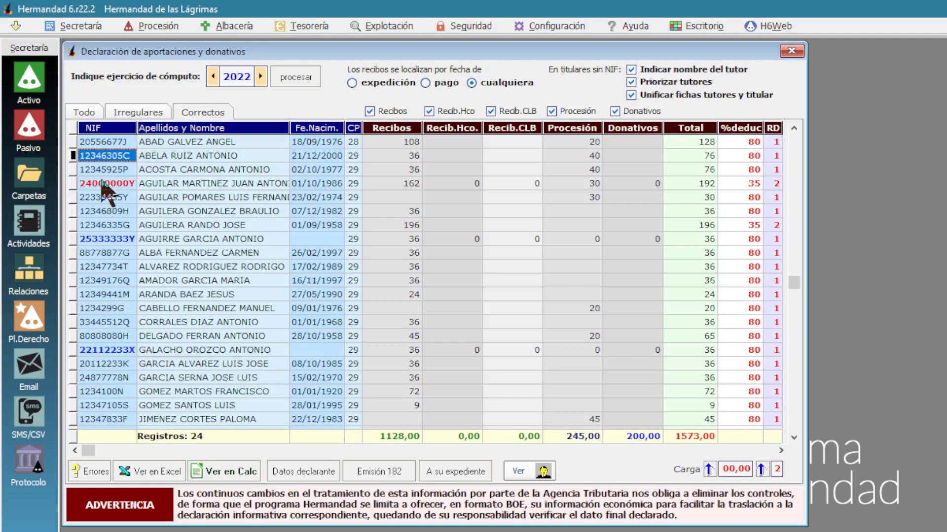
click(165, 157)
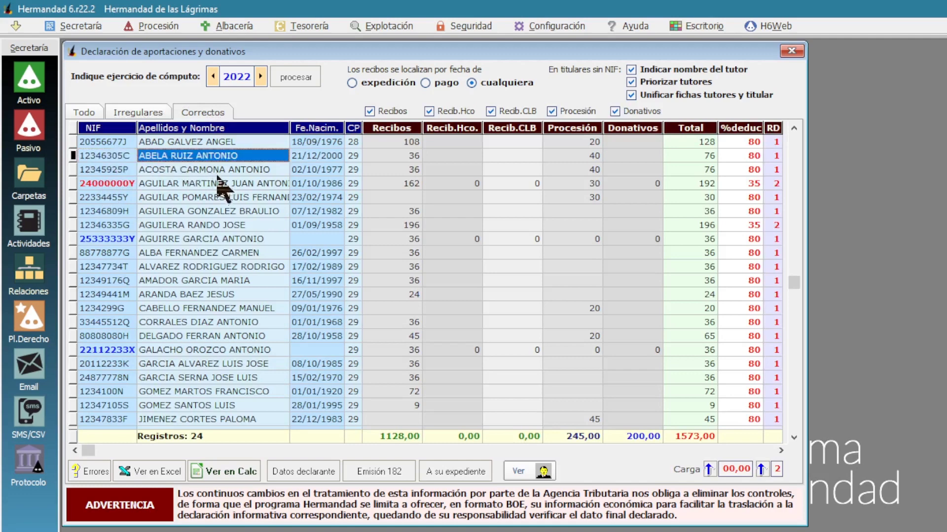
click(129, 156)
click(175, 161)
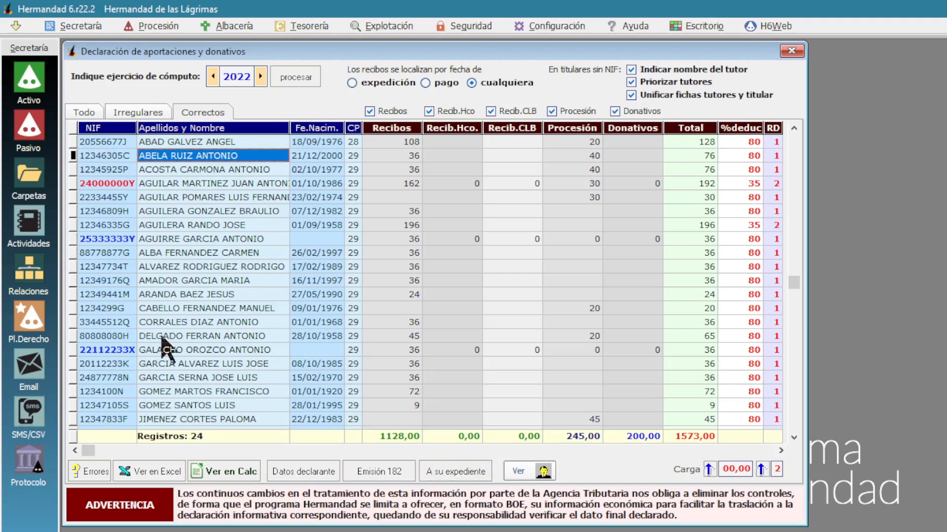
Examine the holder names of the red NIF record, the first blue NIF record and the third record.
click(205, 183)
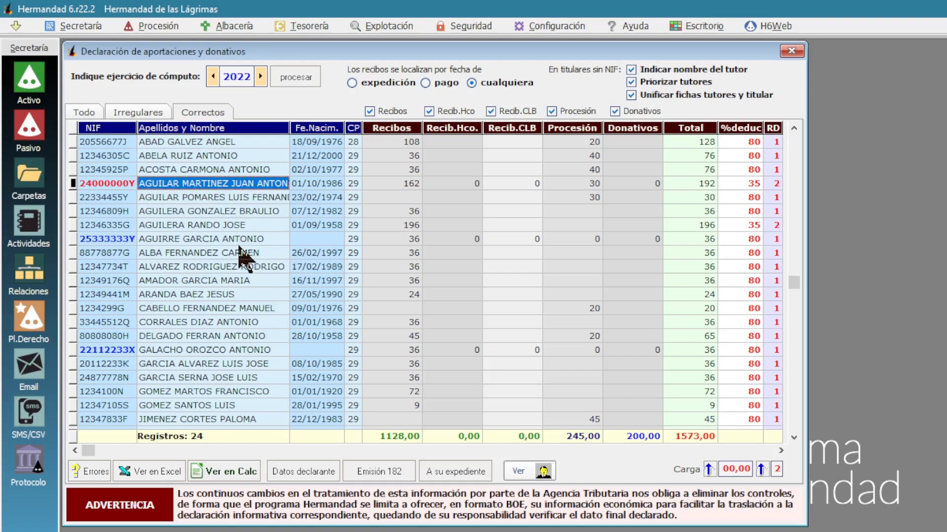
click(202, 239)
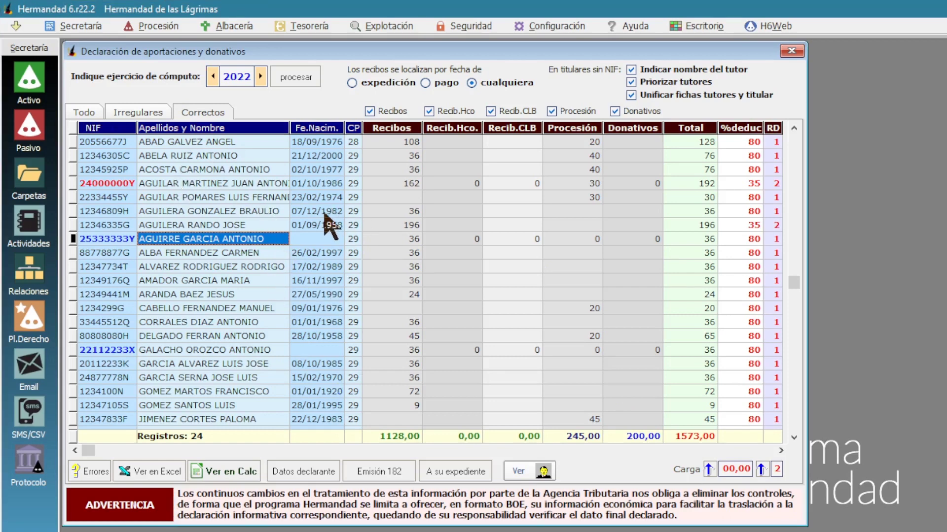
click(277, 170)
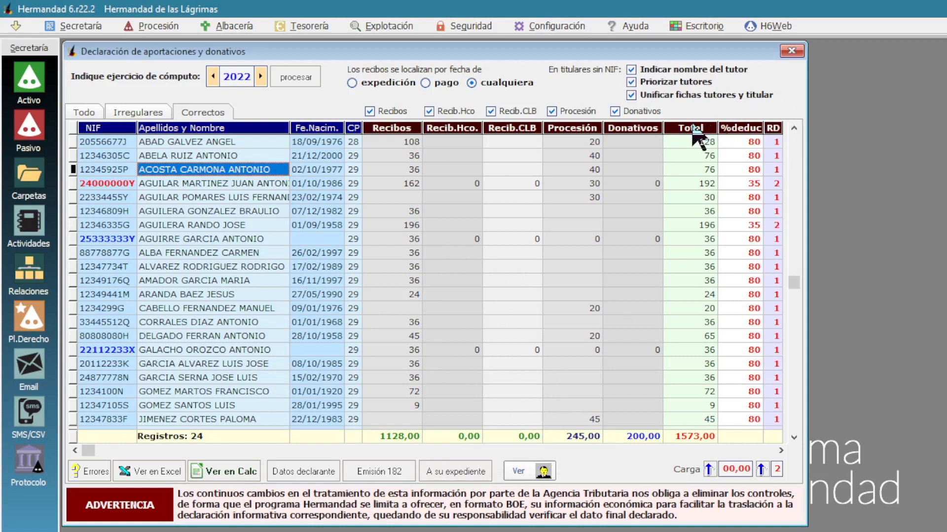
Check the red NIF record's contributions from previous years, and open and close the member file of the third record.
click(701, 186)
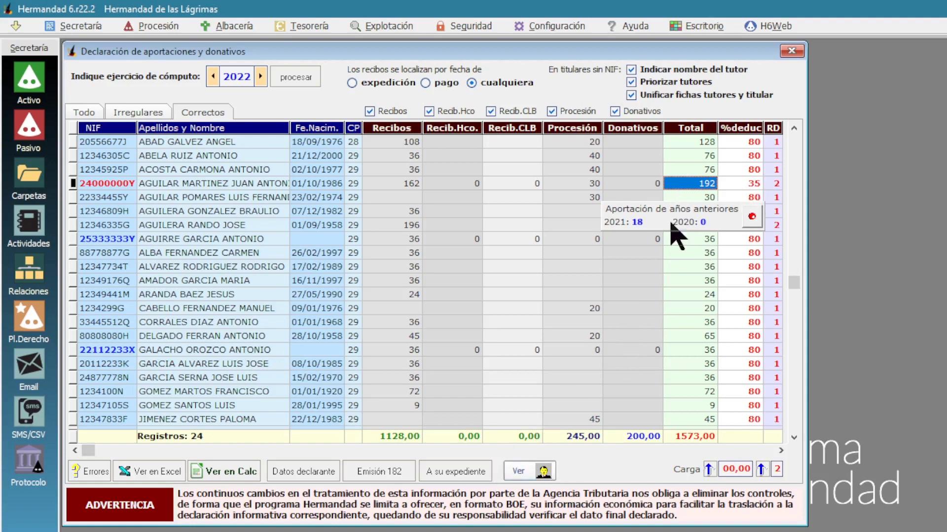
click(636, 267)
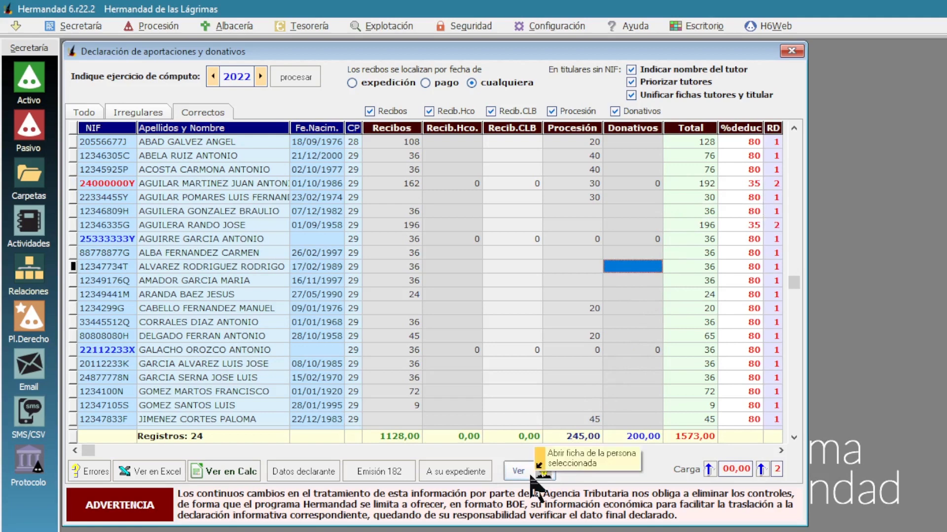
double_click(194, 168)
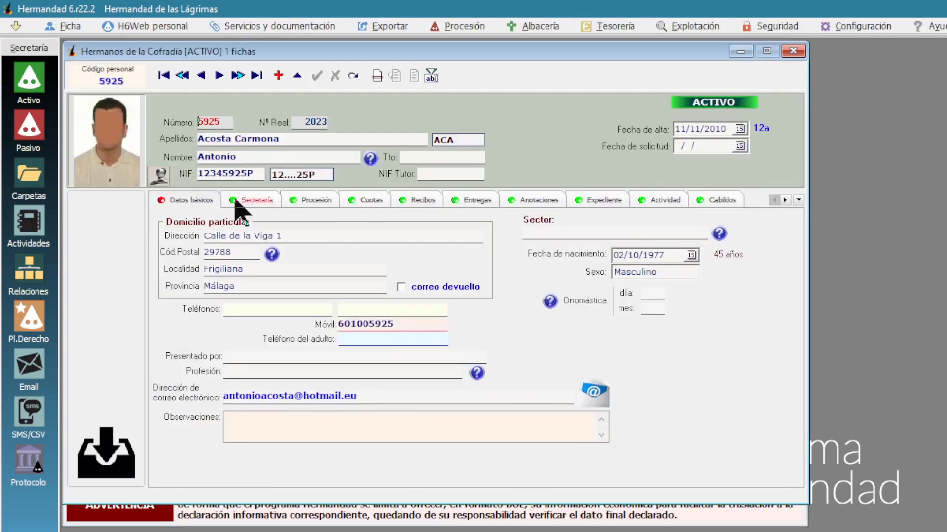
click(792, 51)
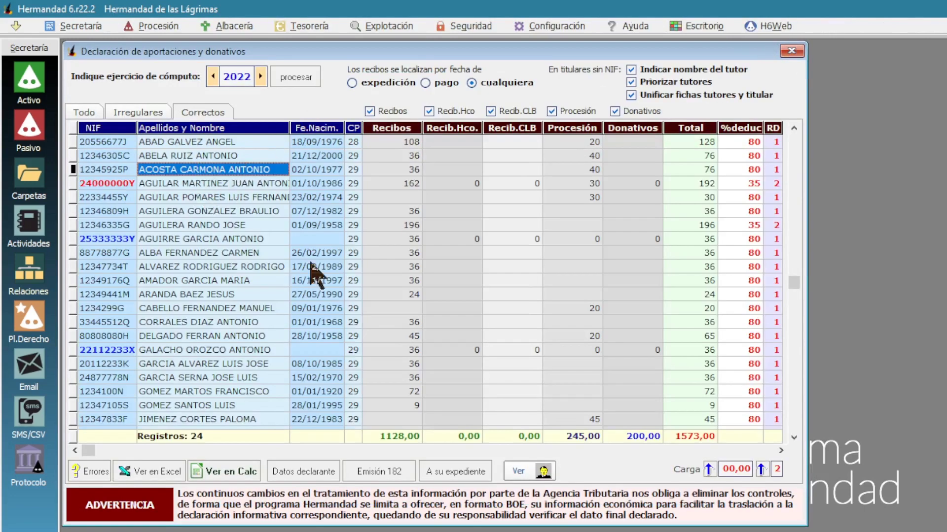